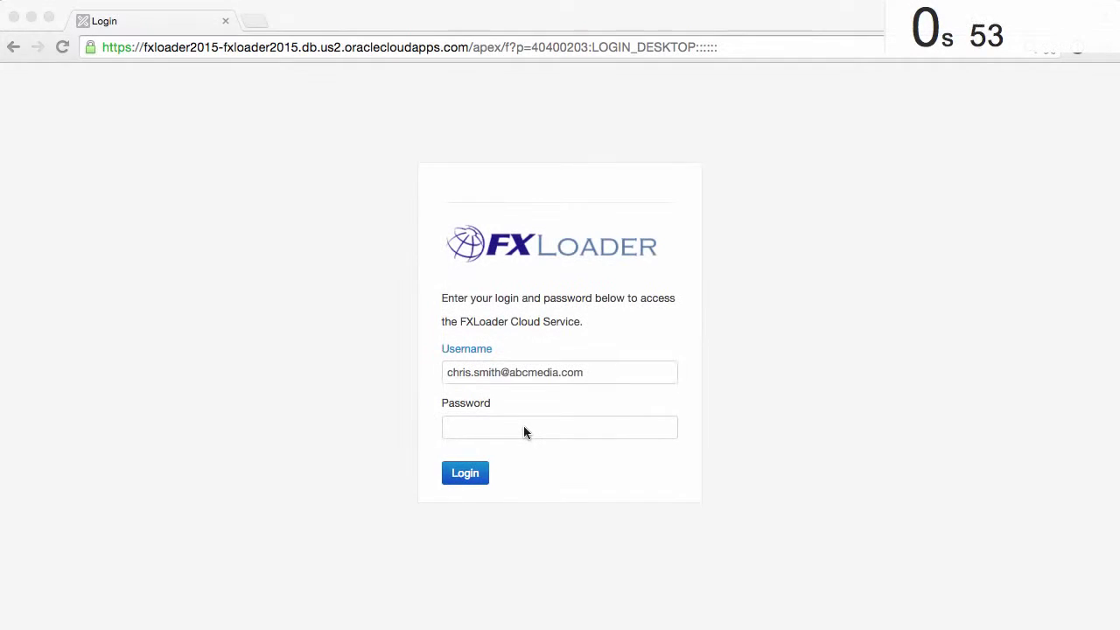
Step: Sign in to the FXLoader cloud service with the account password
click(520, 426)
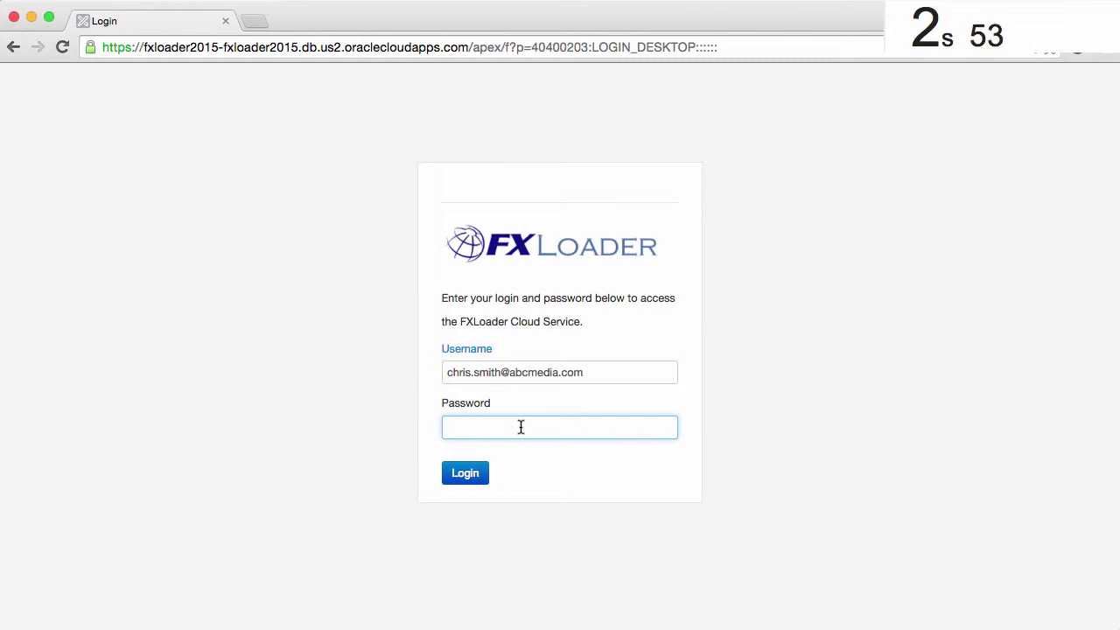
text(••••)
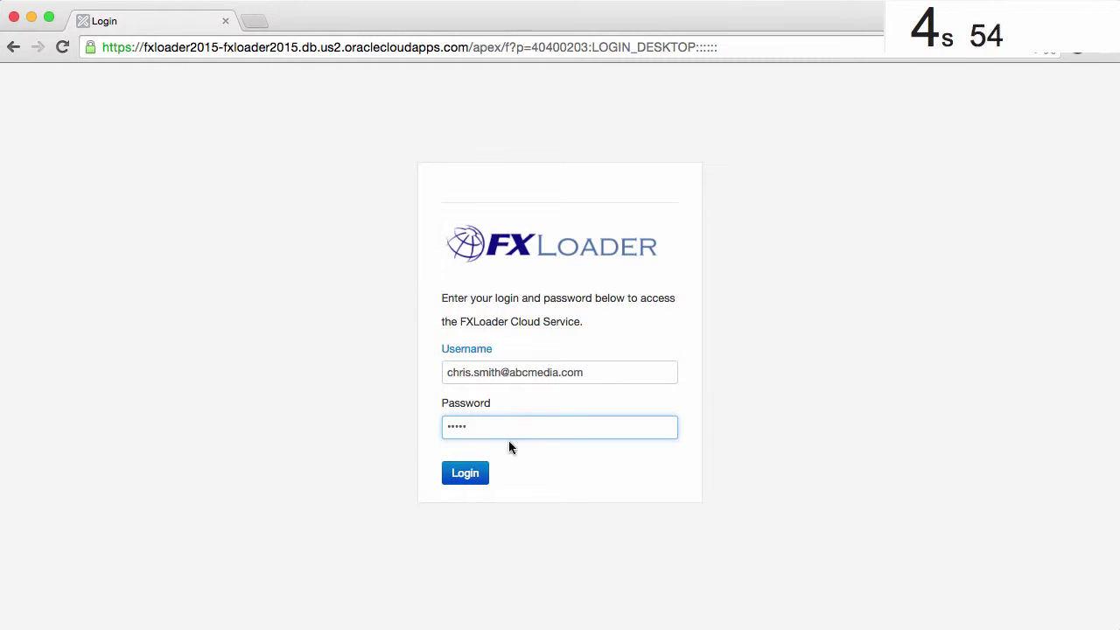
click(470, 473)
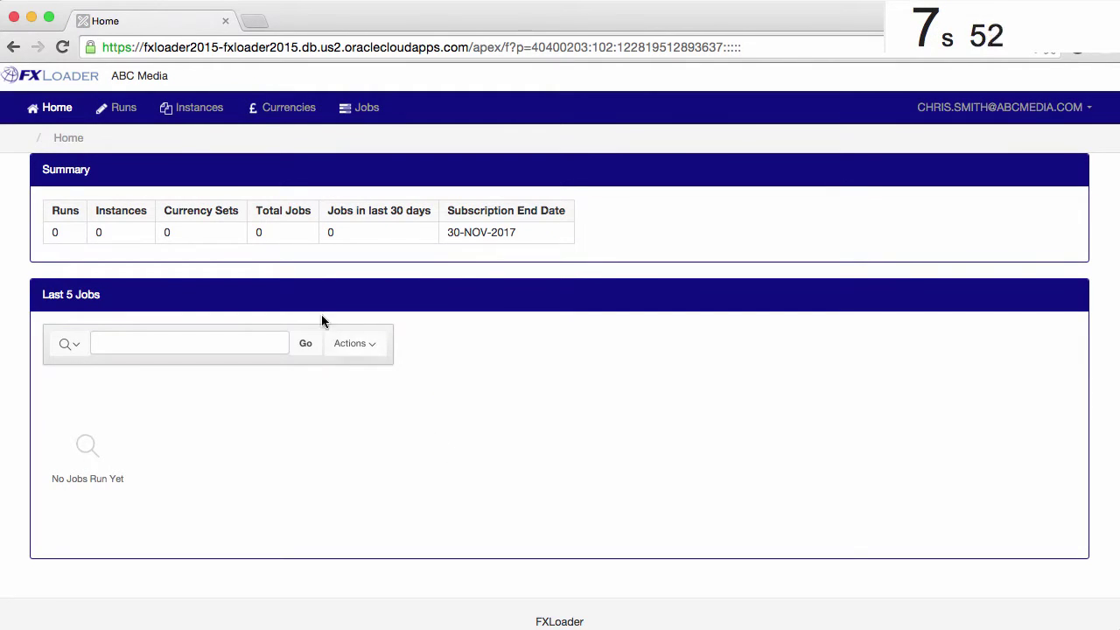
Step: Create the daily run 'Main' at 23:00, next start 21-NOV-2015 23:00, 60-minute retry interval
click(121, 107)
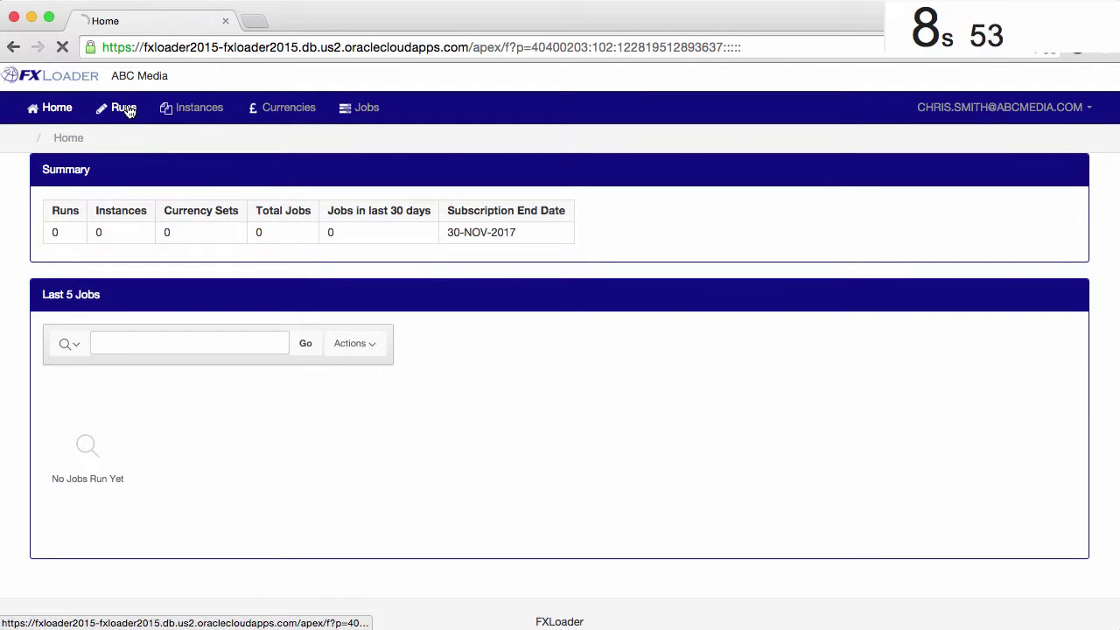
click(1018, 235)
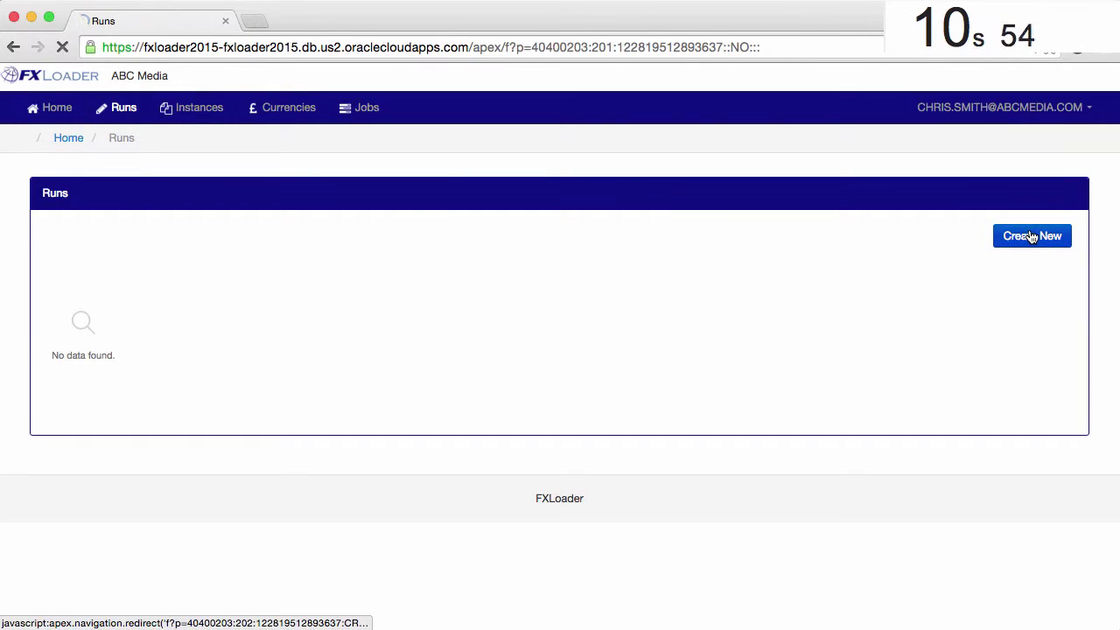
text(Main)
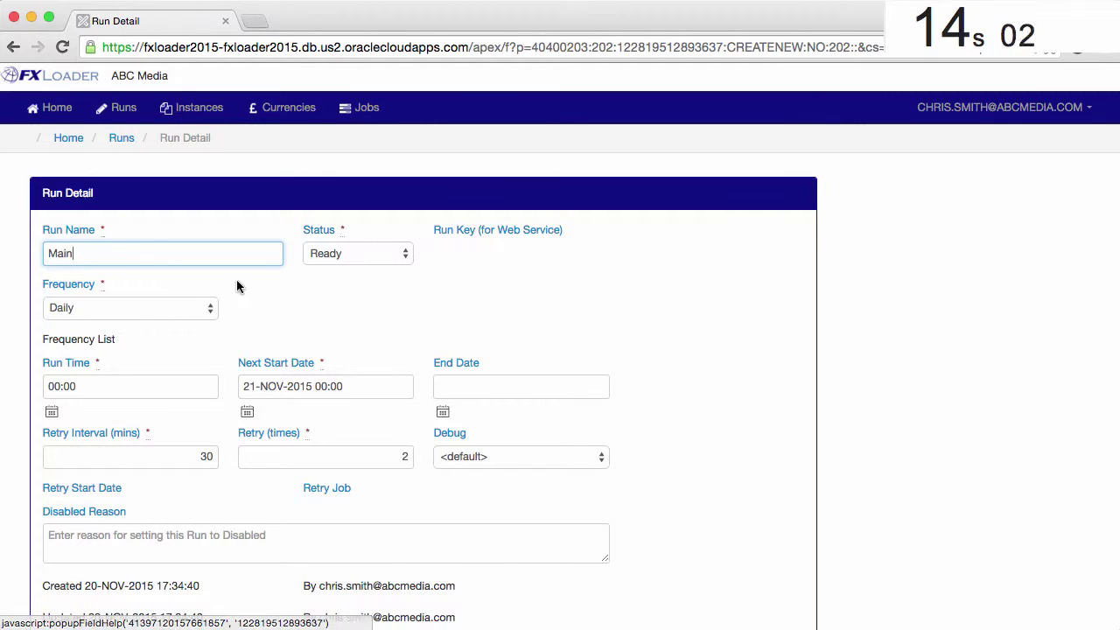
click(203, 308)
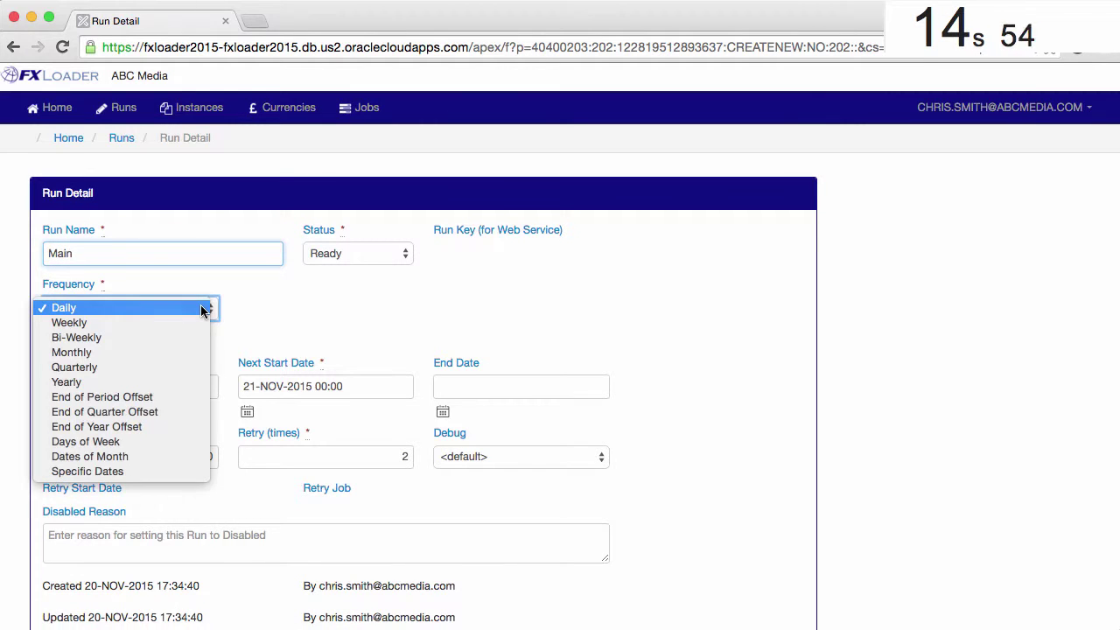
click(201, 308)
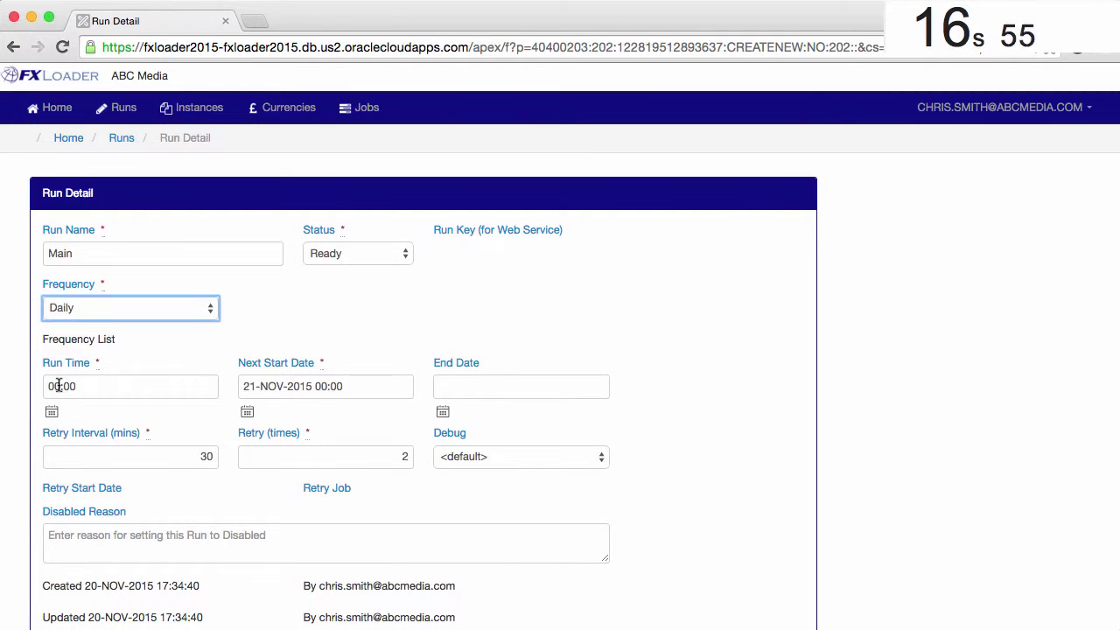
drag(59, 386, 22, 386)
text(23)
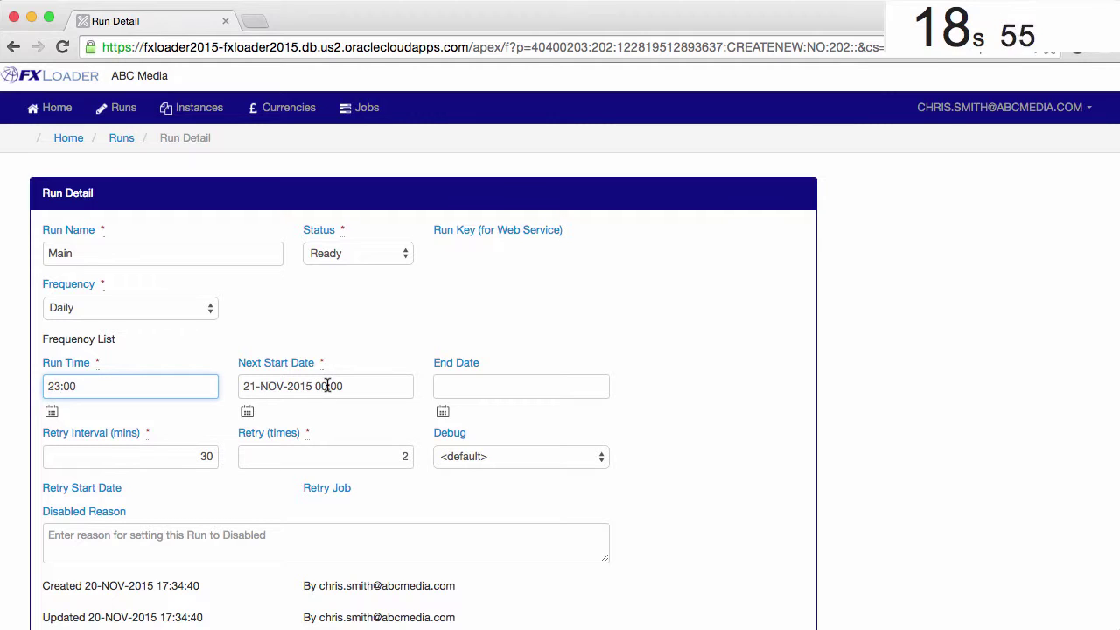
drag(328, 385, 315, 386)
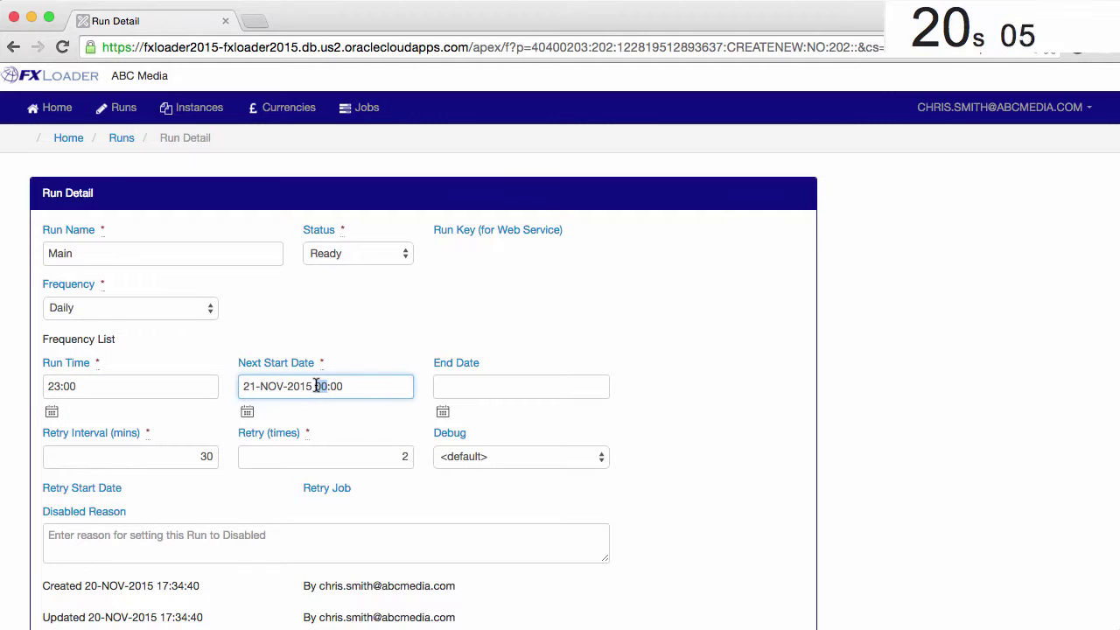
click(187, 453)
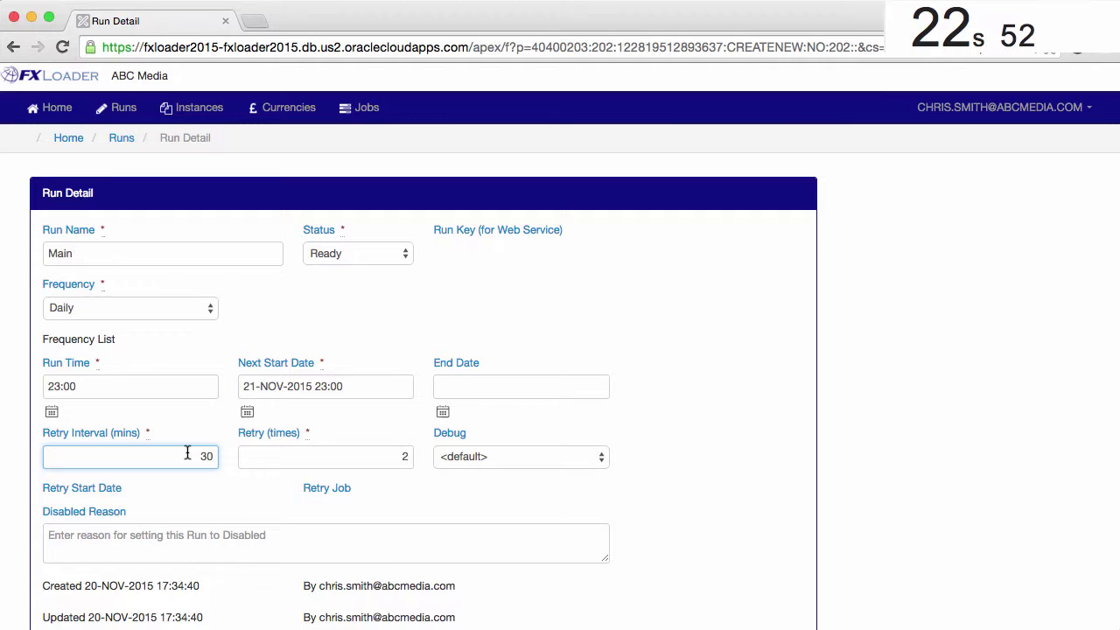
scroll(187, 420, down, 5)
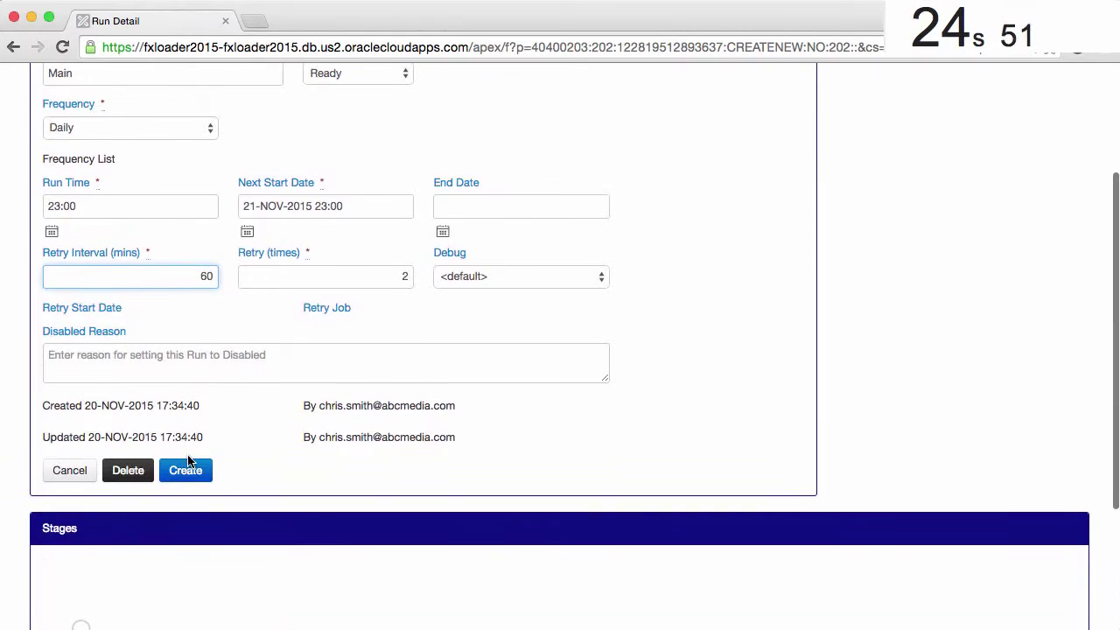
click(186, 472)
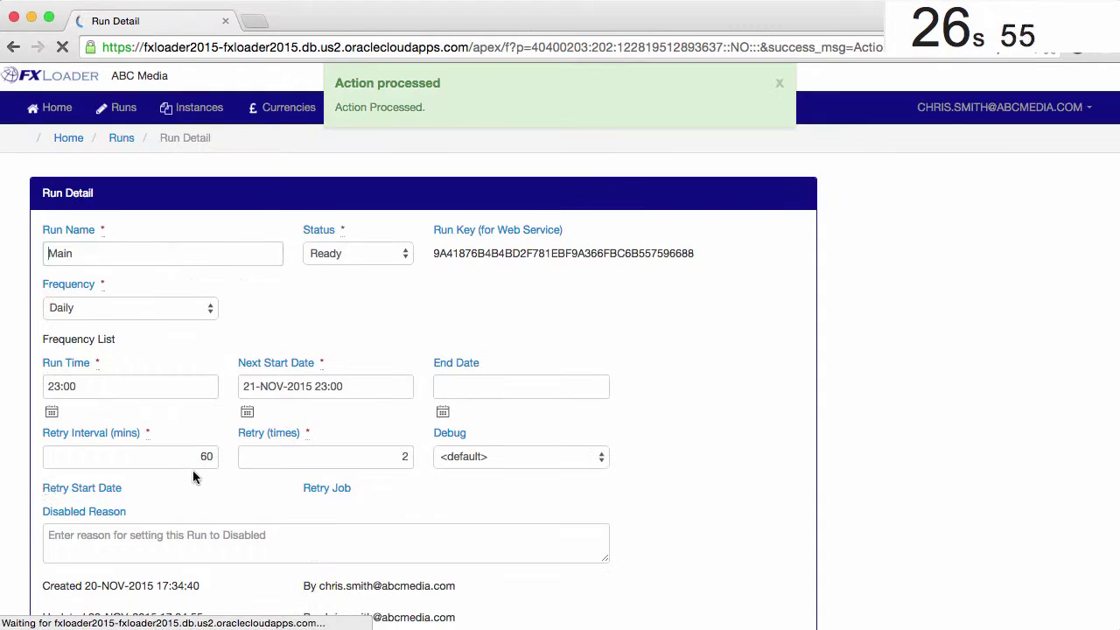
scroll(973, 490, down, 7)
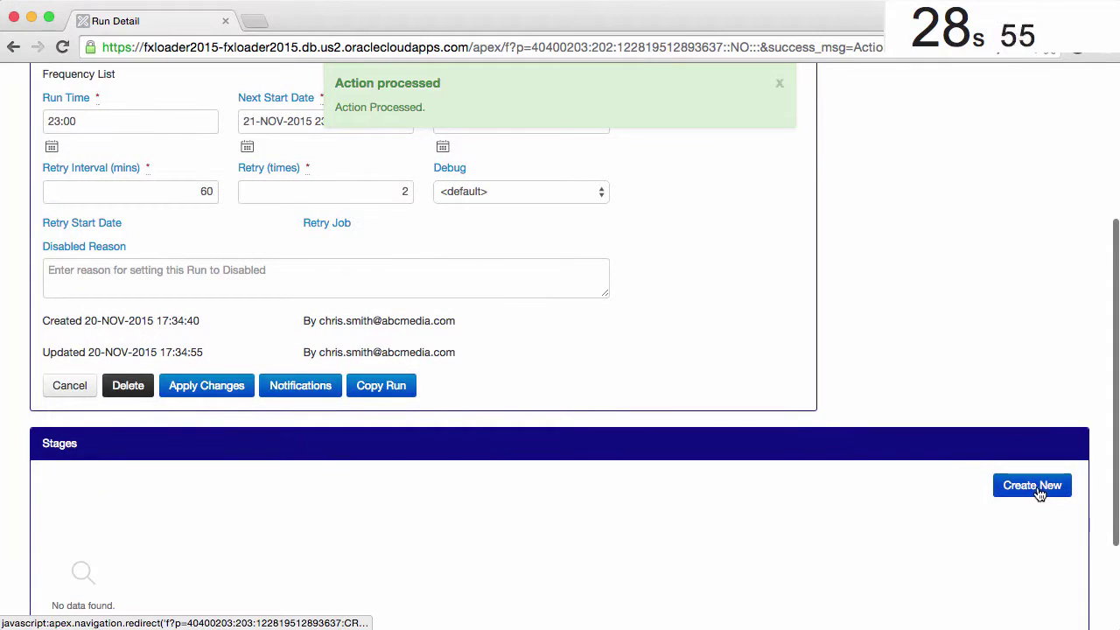
Step: Add a new stage with XIGNITE-Market as the rate source
click(1043, 488)
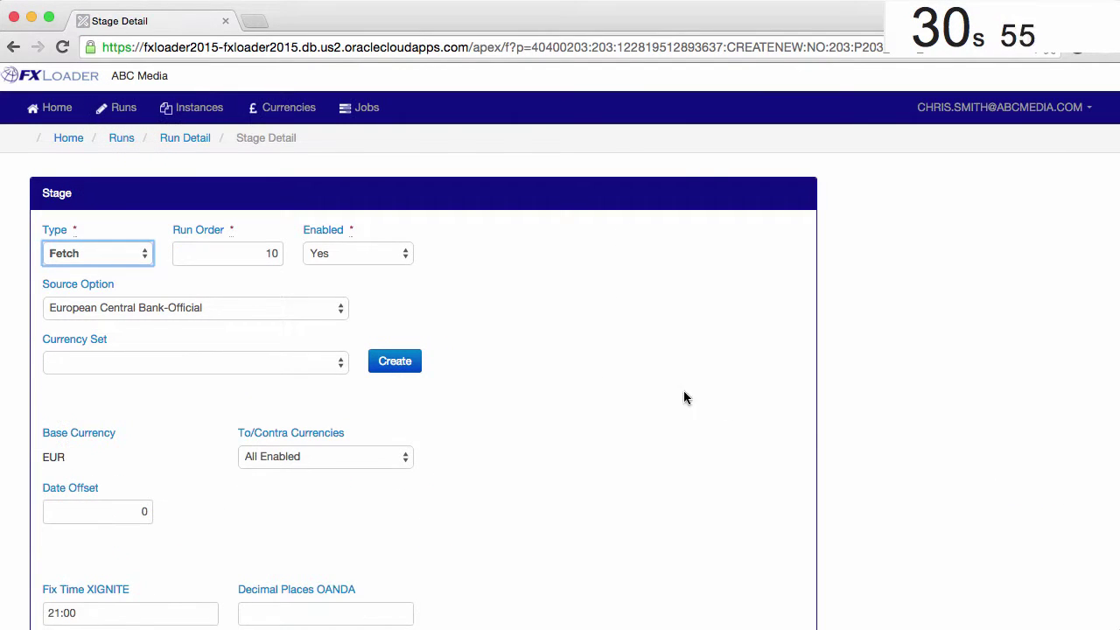
click(315, 311)
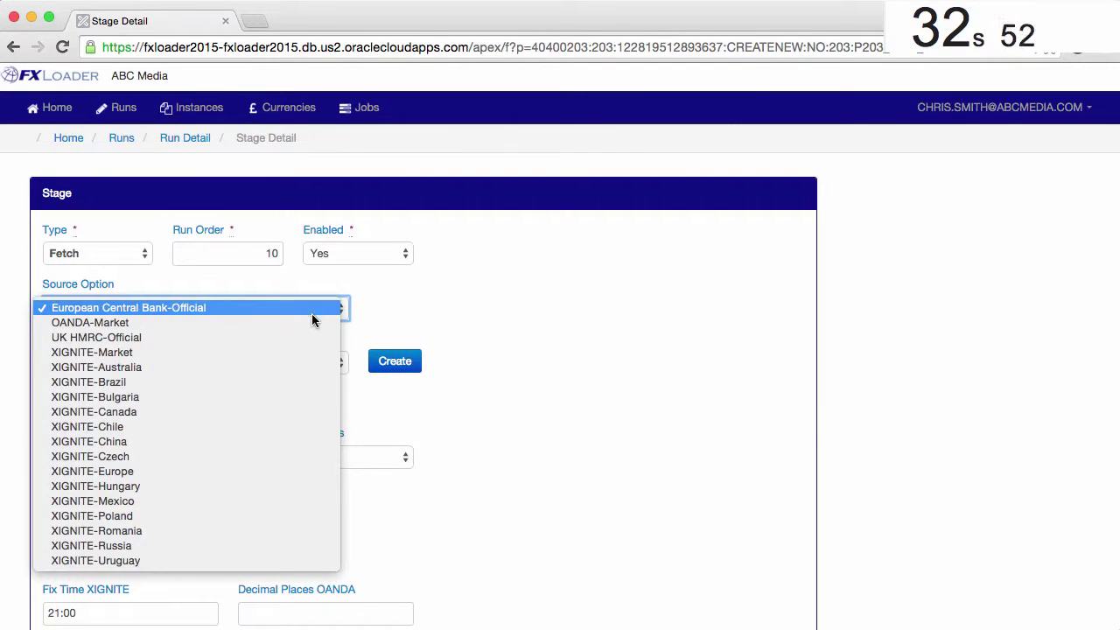
click(308, 350)
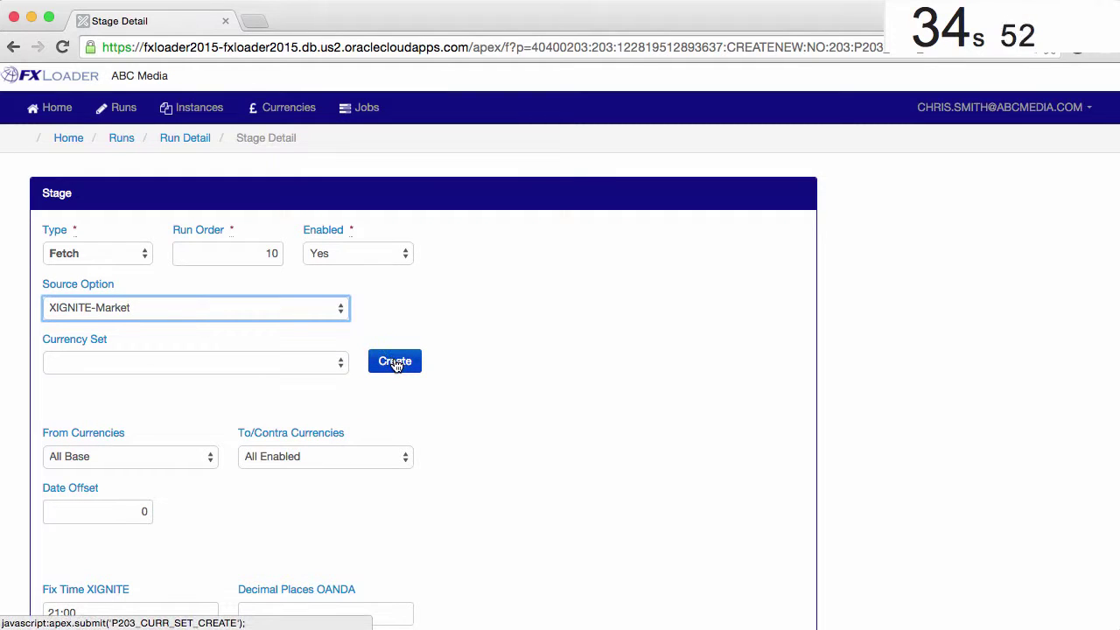
Step: Create a new enabled currency set named 'All' for the stage
click(395, 362)
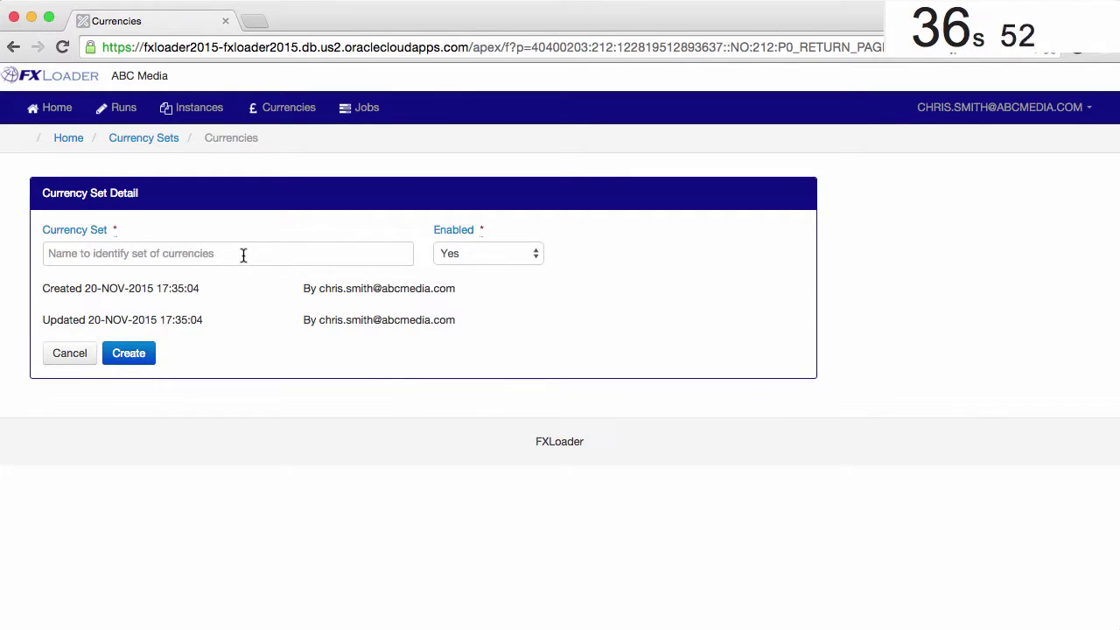
click(242, 254)
text(All)
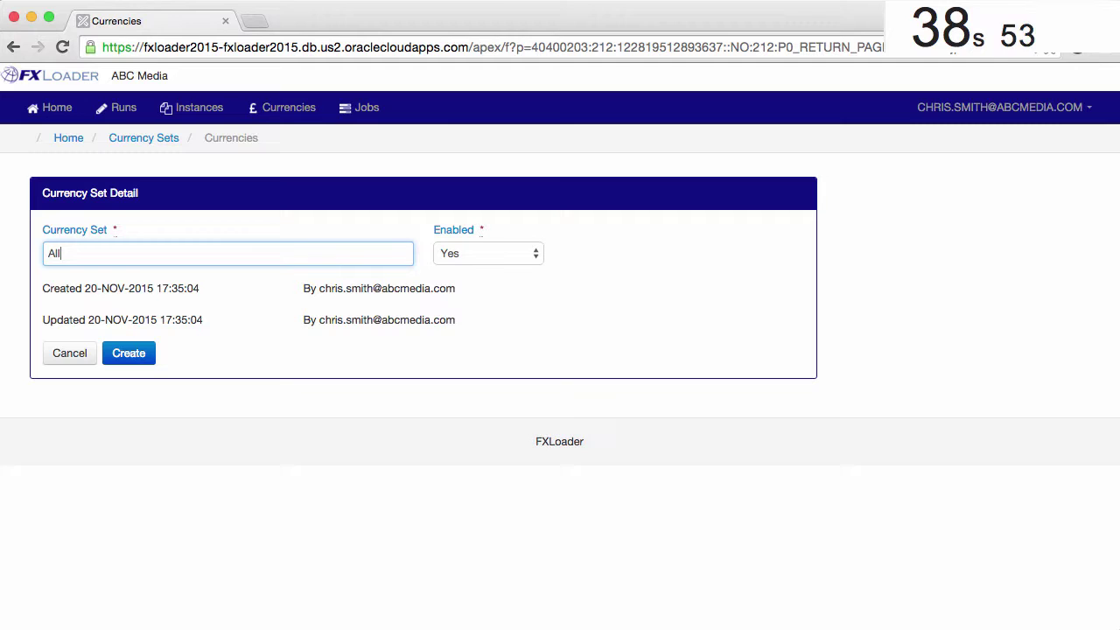
click(145, 355)
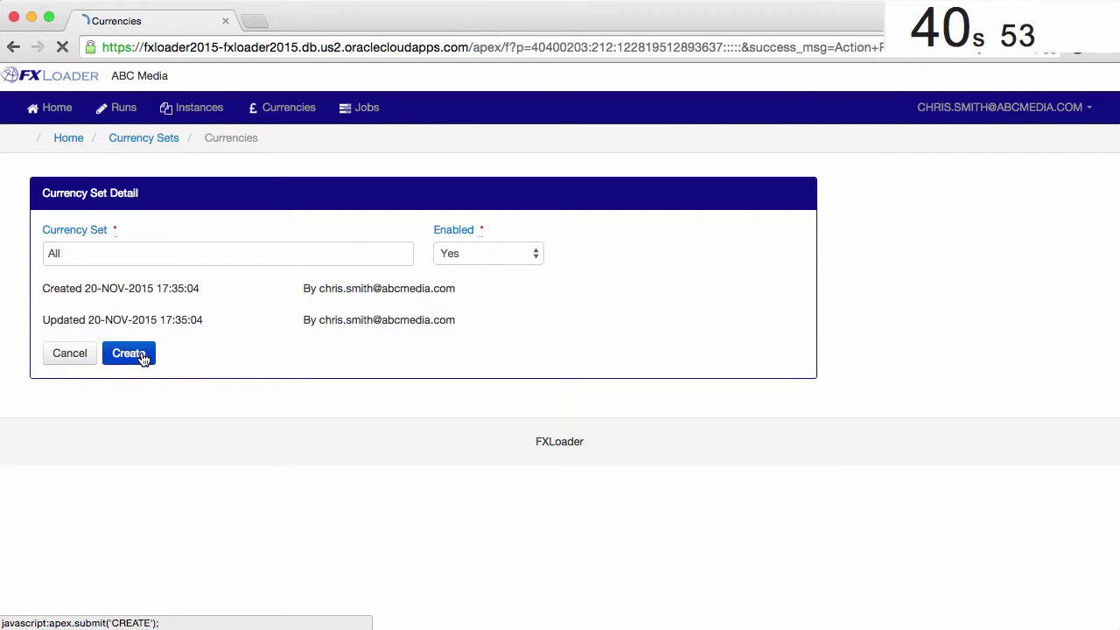
Step: Add BRL, CAD, CHF, CNY, EUR, GBP and USD from the master list to the All set
click(125, 530)
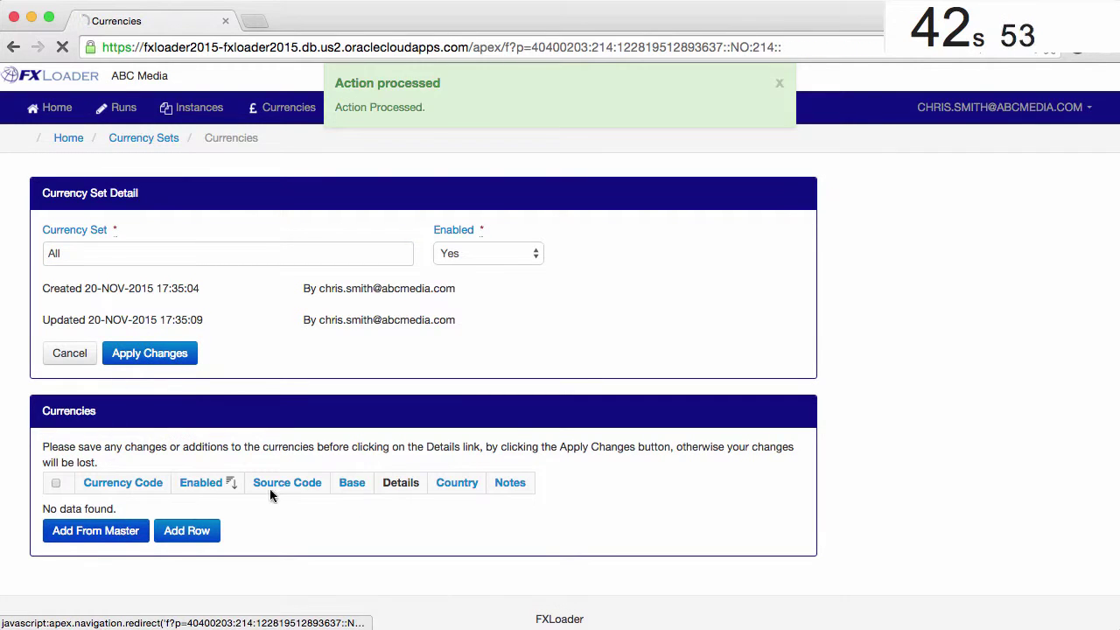
scroll(621, 407, down, 5)
scroll(623, 409, down, 4)
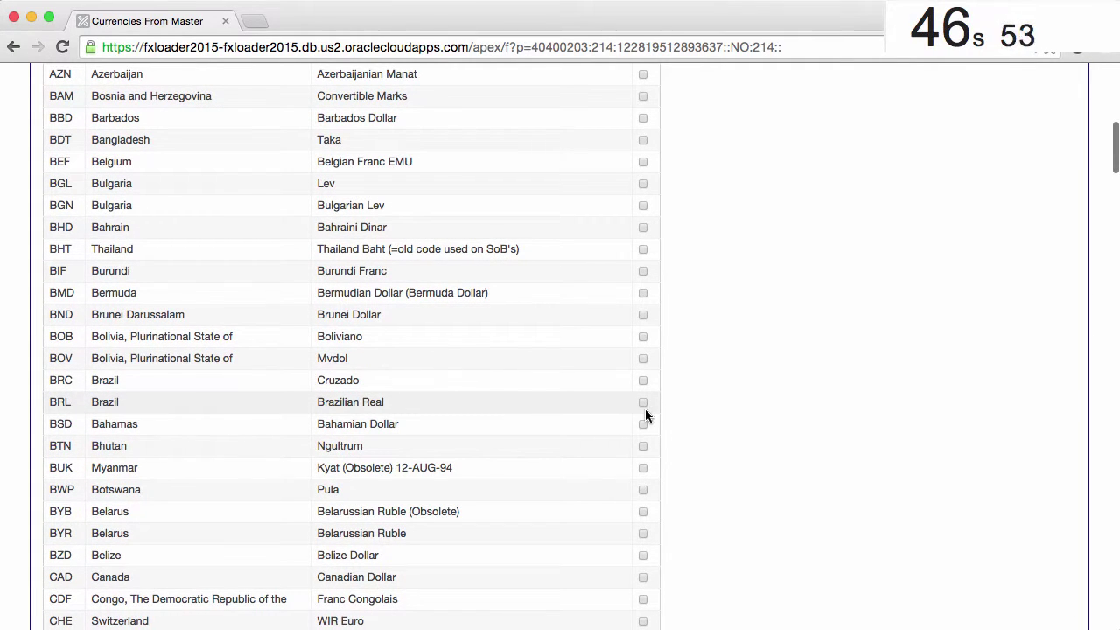
click(642, 403)
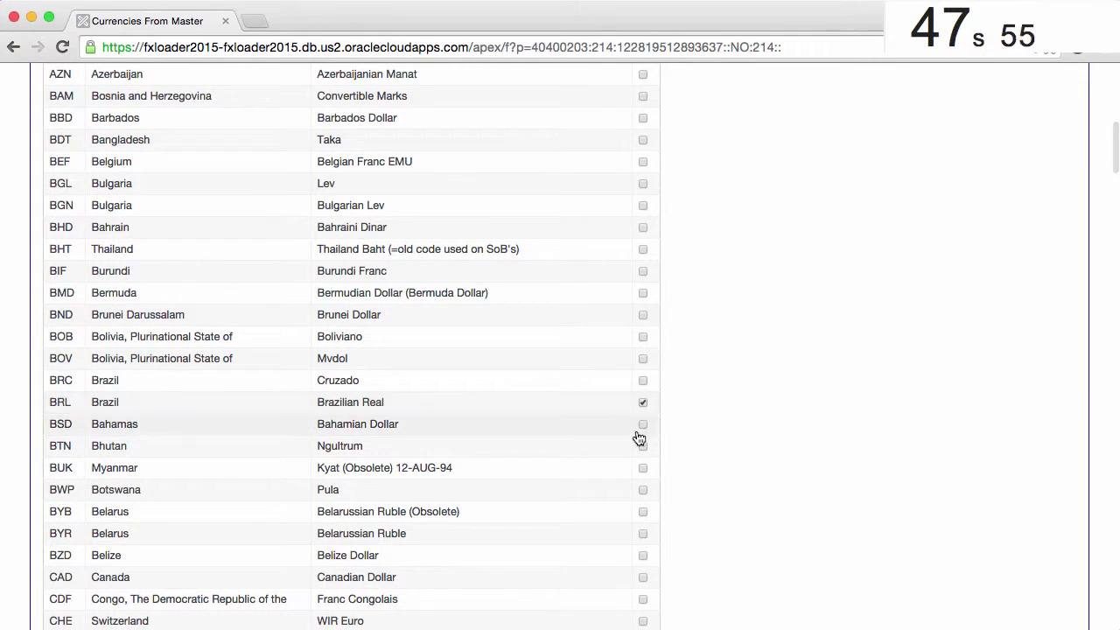
click(643, 579)
scroll(644, 582, down, 1)
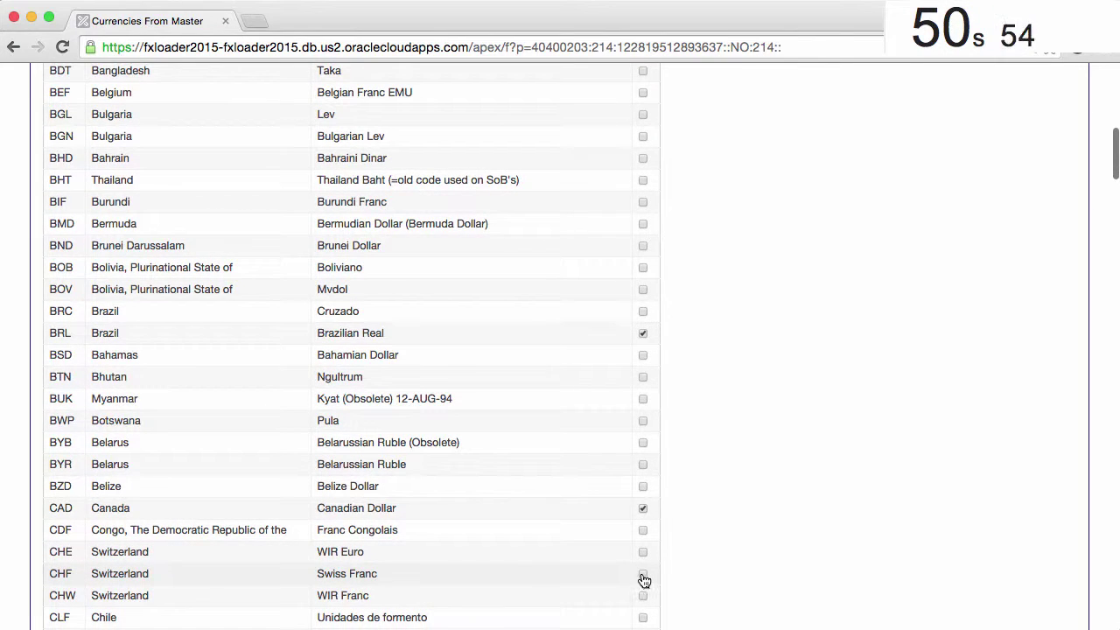
click(643, 575)
scroll(643, 581, down, 2)
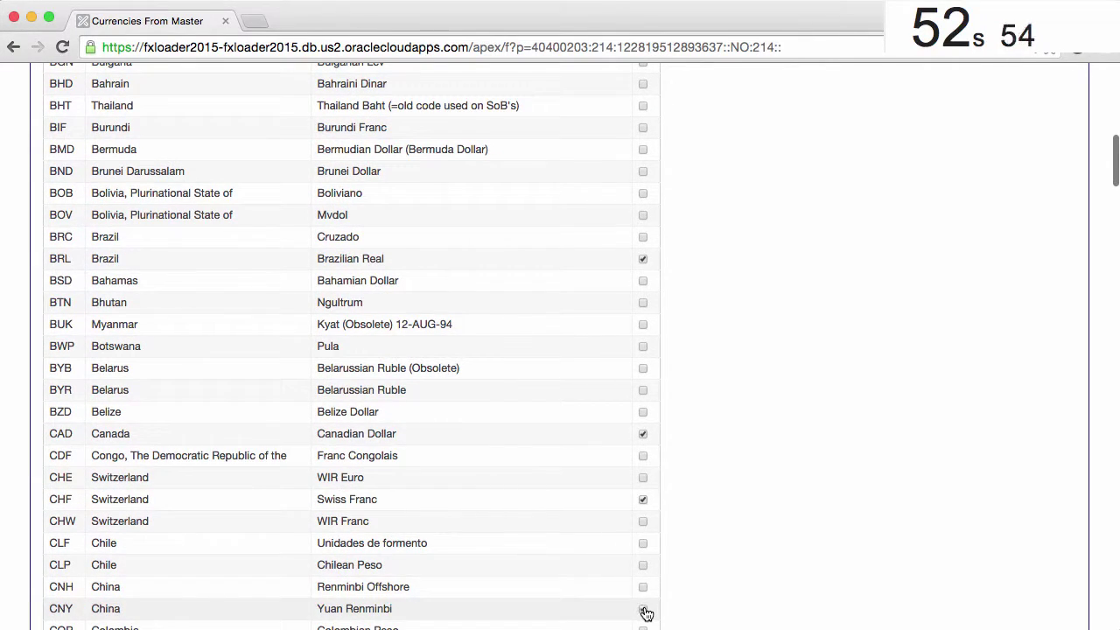
click(643, 609)
scroll(643, 608, down, 10)
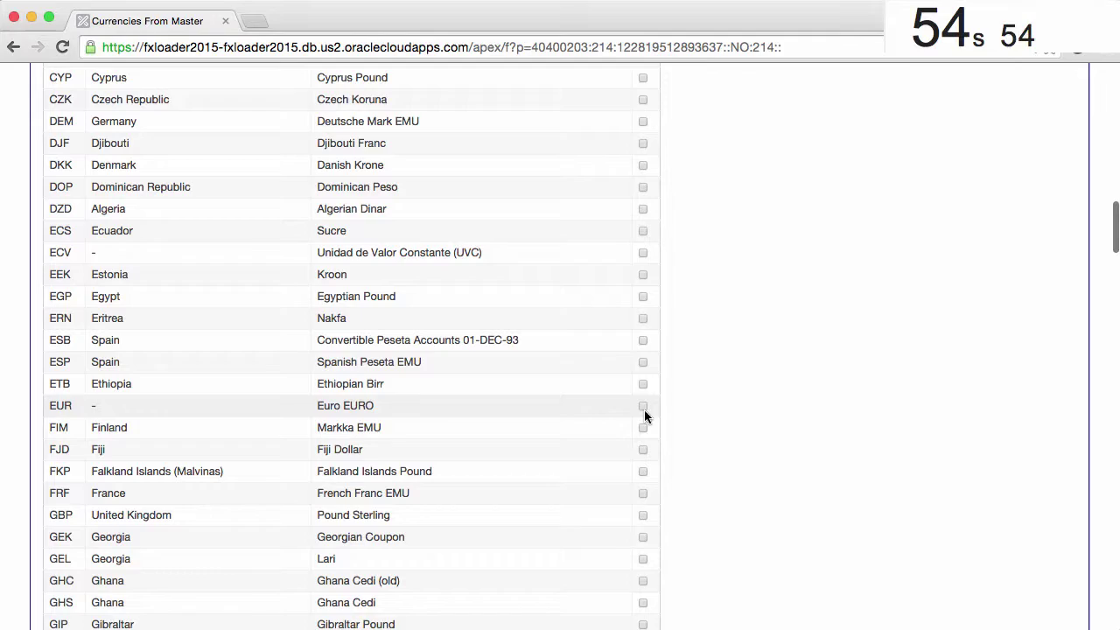
click(643, 407)
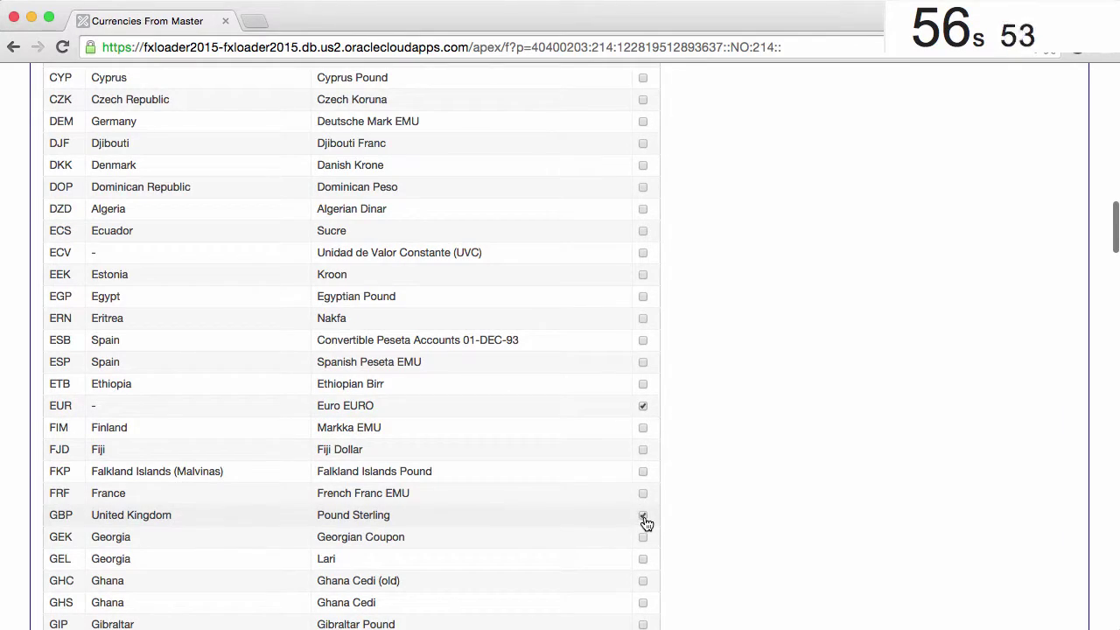
click(644, 518)
scroll(576, 506, down, 20)
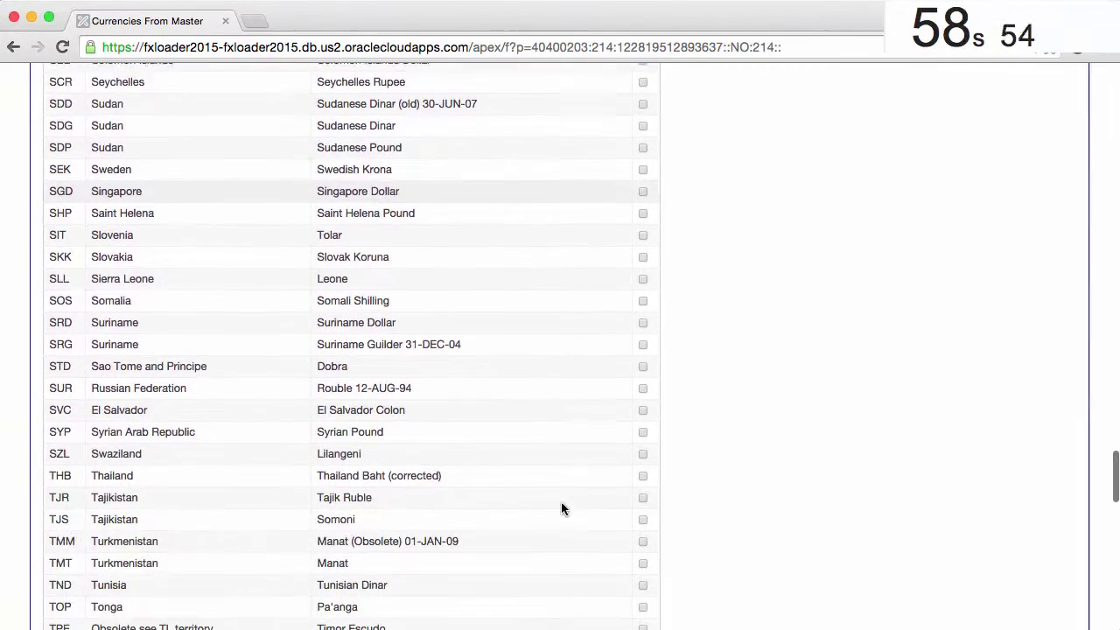
scroll(561, 509, down, 15)
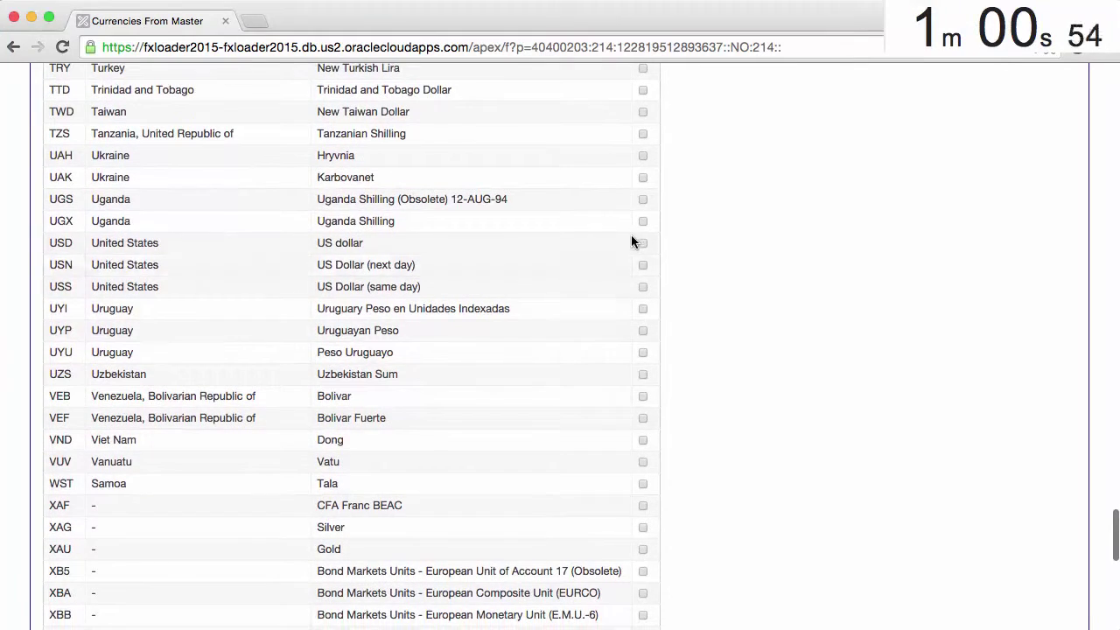
scroll(772, 307, down, 10)
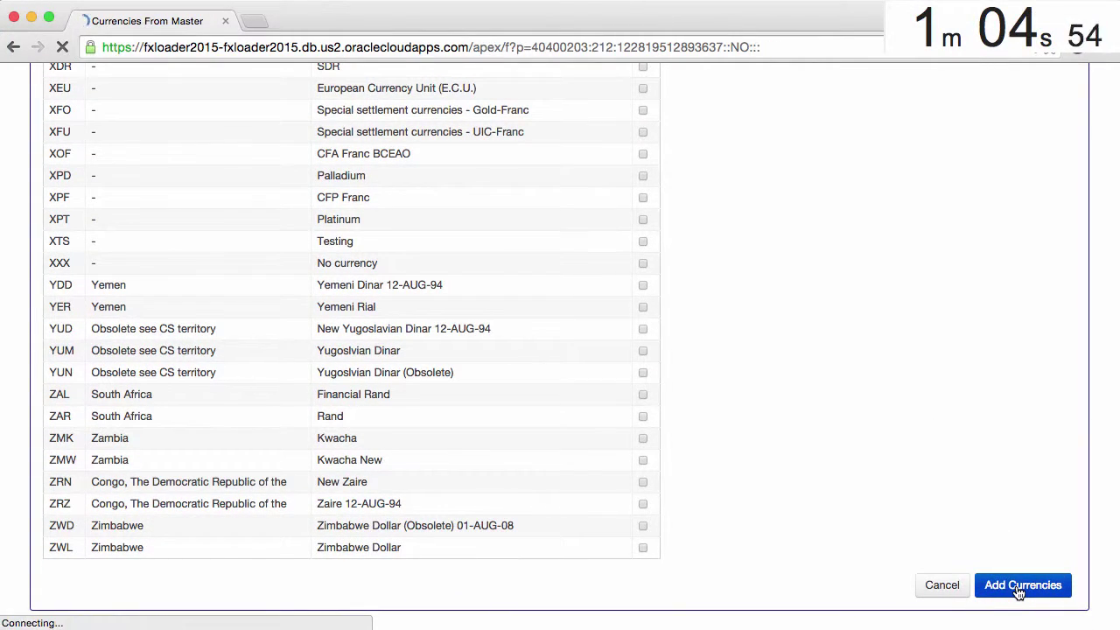
scroll(416, 440, down, 3)
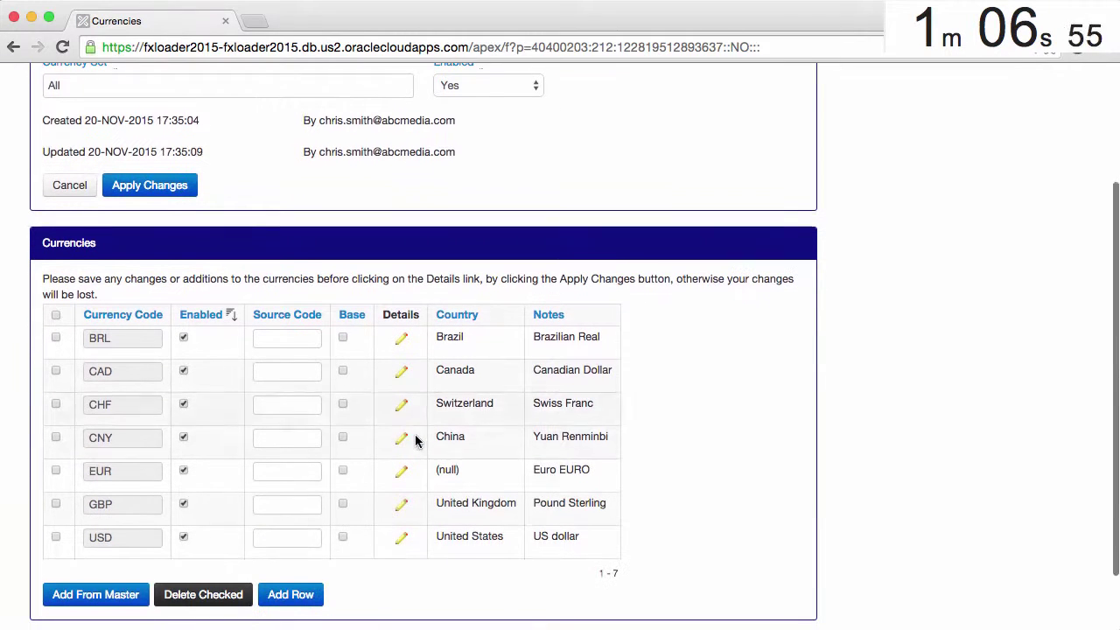
Step: Save the currency set and create the Fetch stage with From Currencies set to USD
click(162, 192)
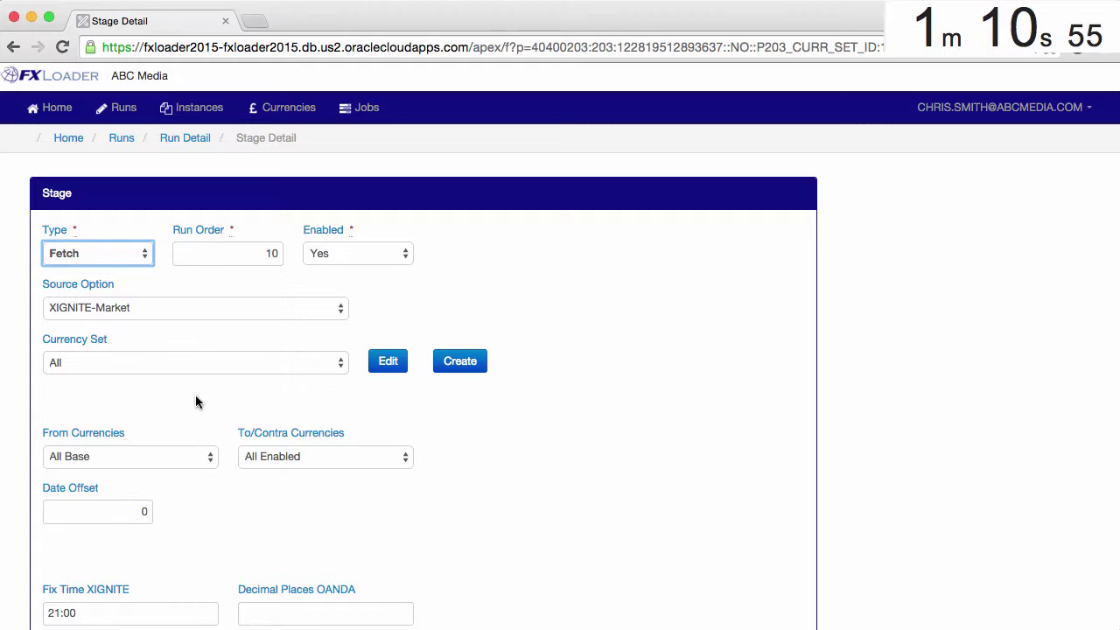
click(191, 456)
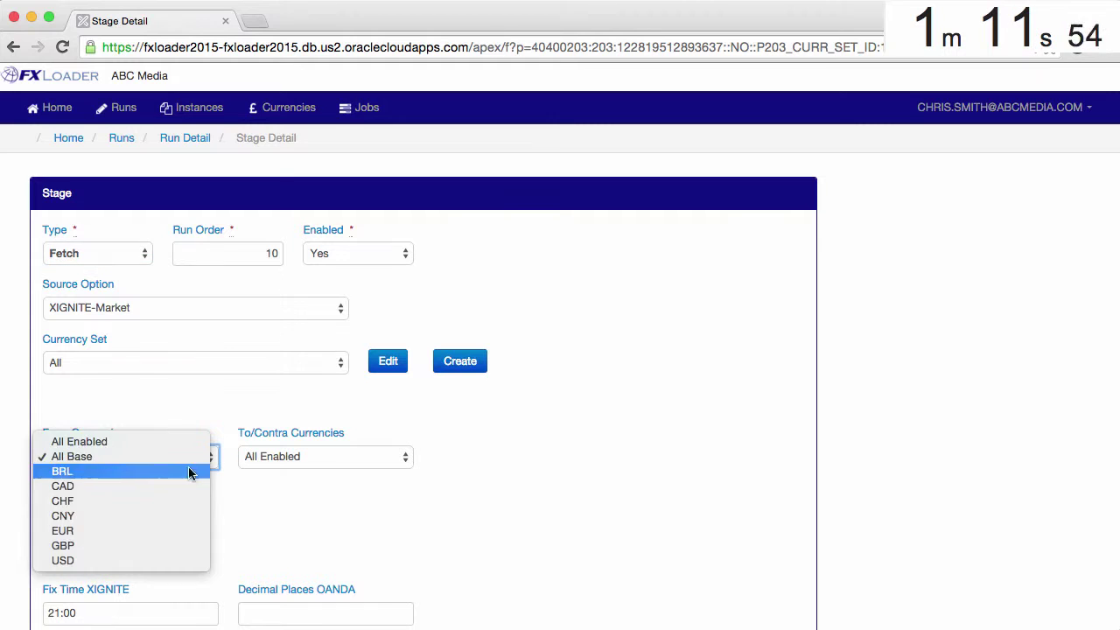
click(181, 558)
scroll(186, 564, down, 5)
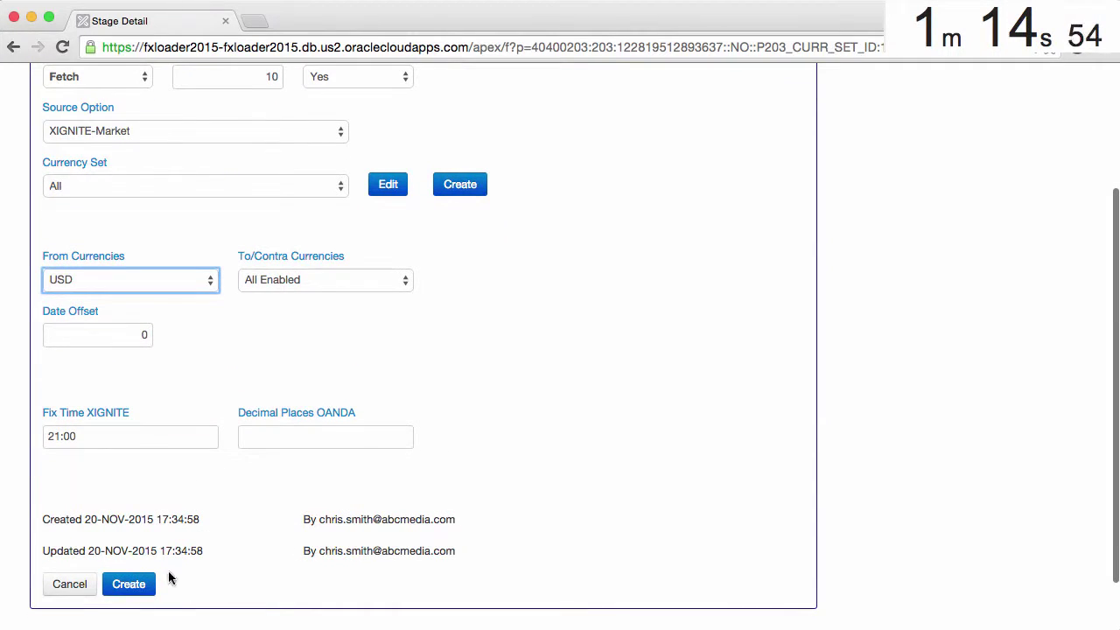
click(136, 586)
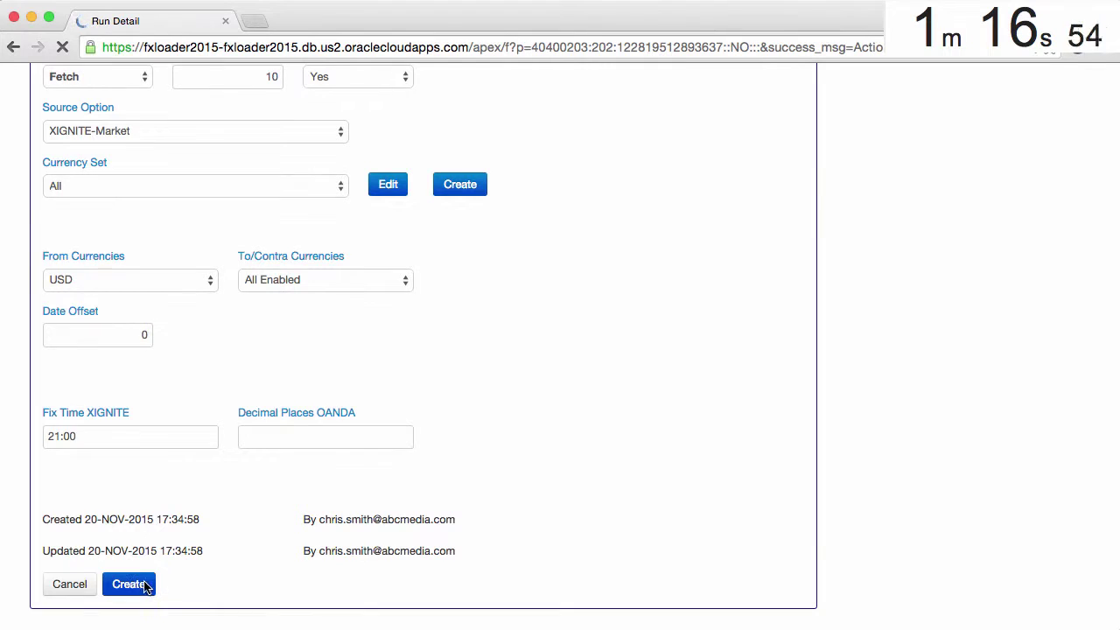
Step: Create a Triangulate stage from all enabled currencies with USD as the pivot
scroll(957, 491, down, 10)
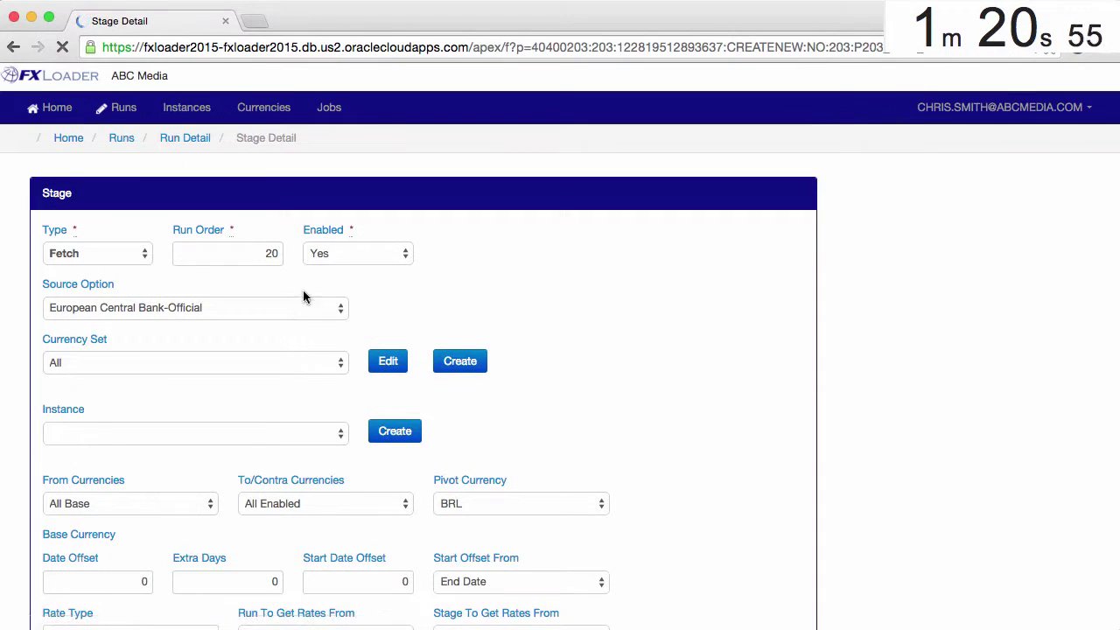
click(123, 254)
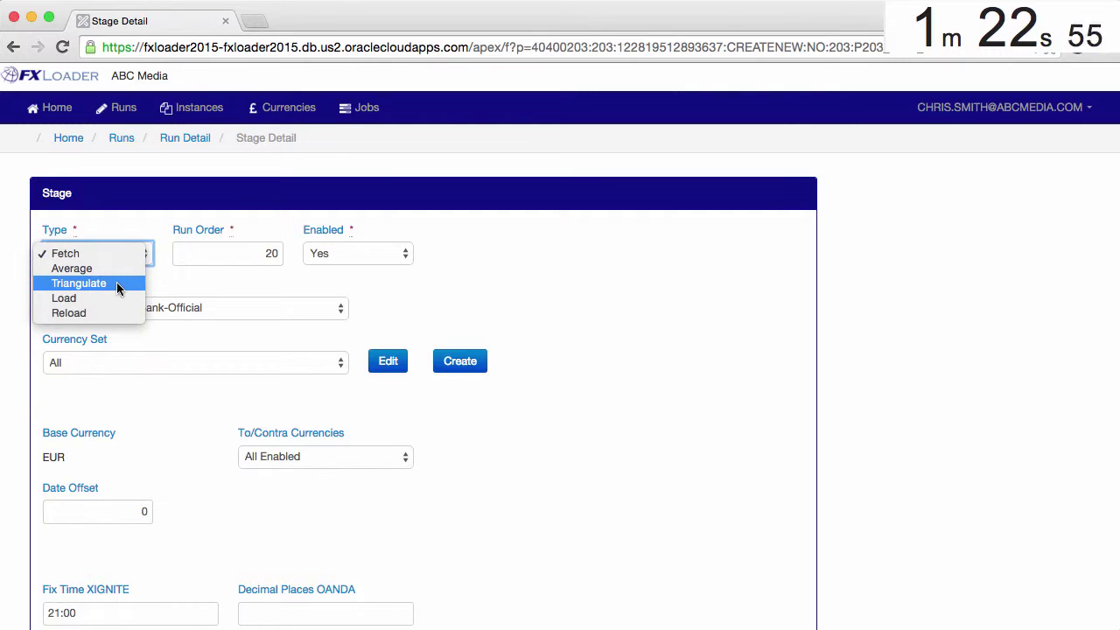
click(112, 283)
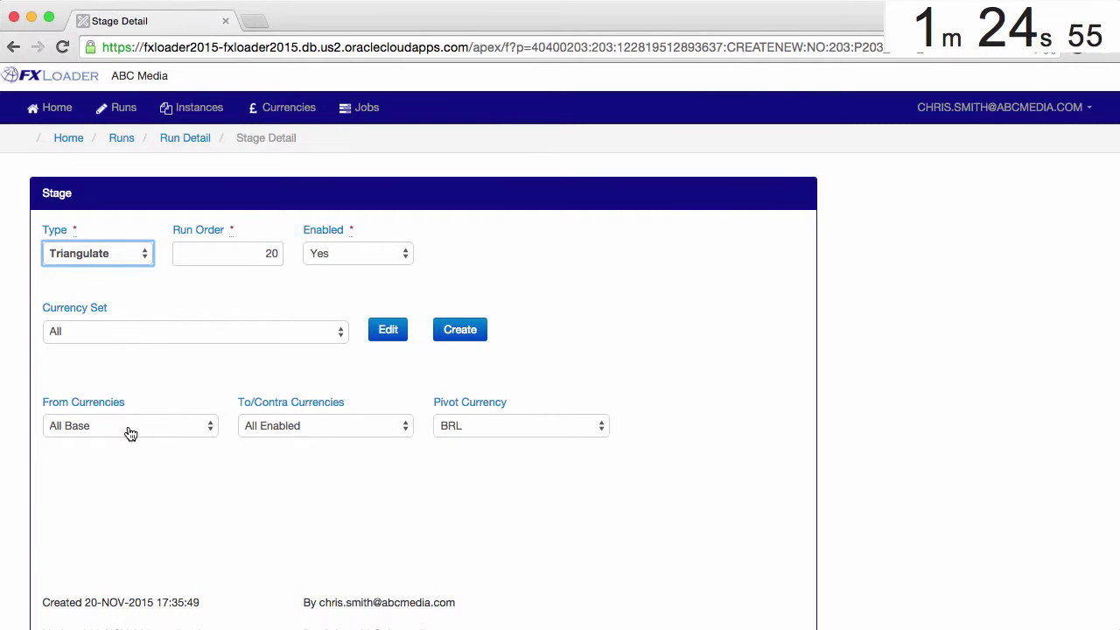
click(129, 434)
click(180, 416)
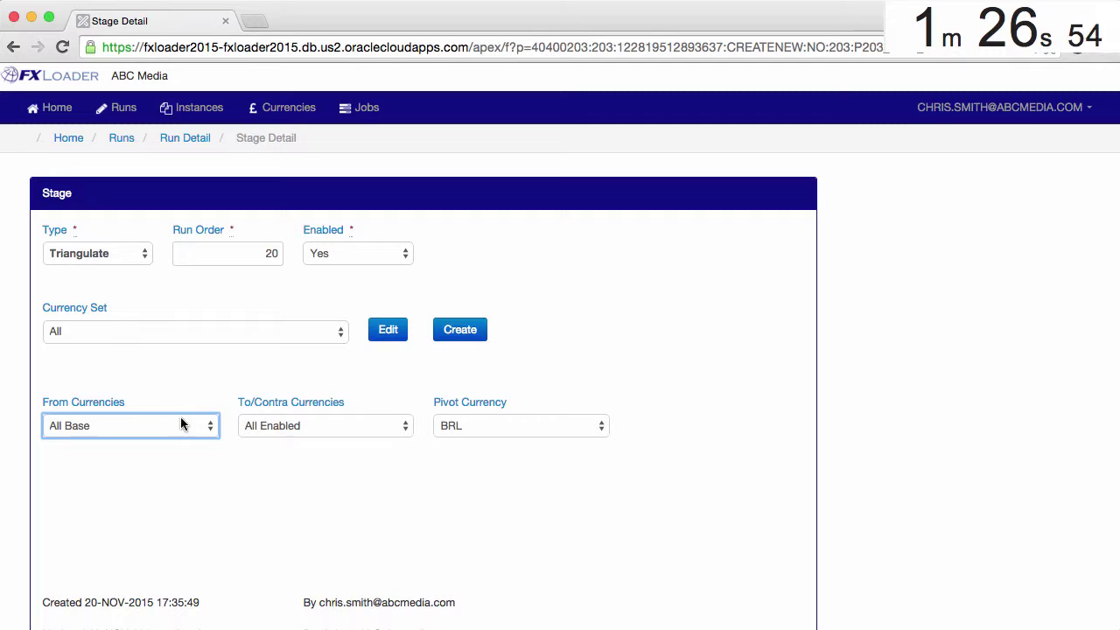
key(Down)
click(469, 429)
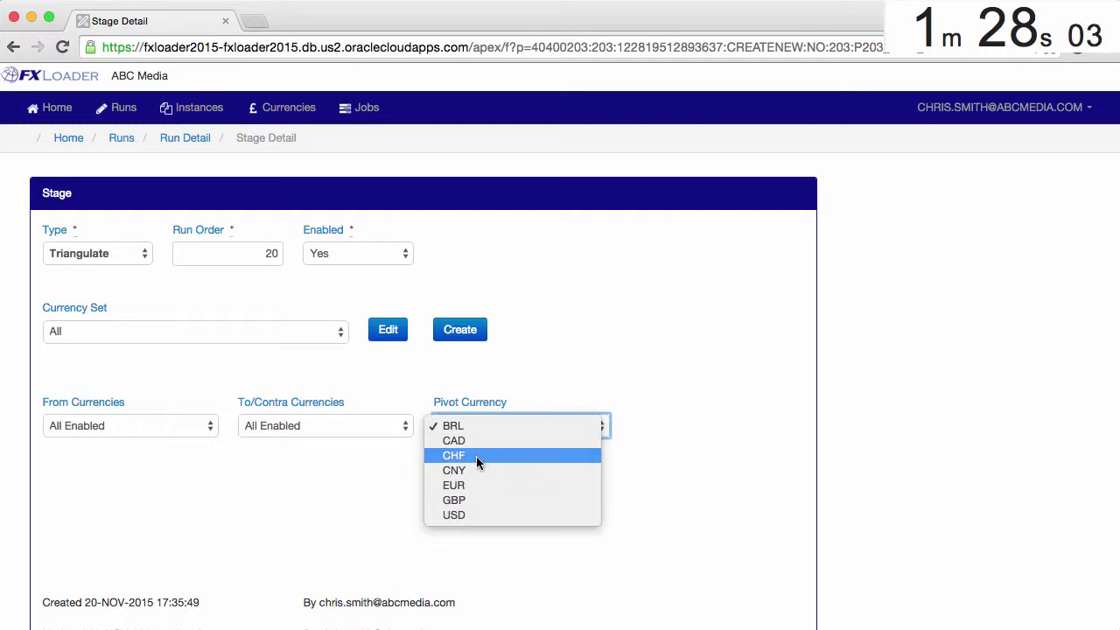
click(479, 517)
scroll(330, 516, down, 4)
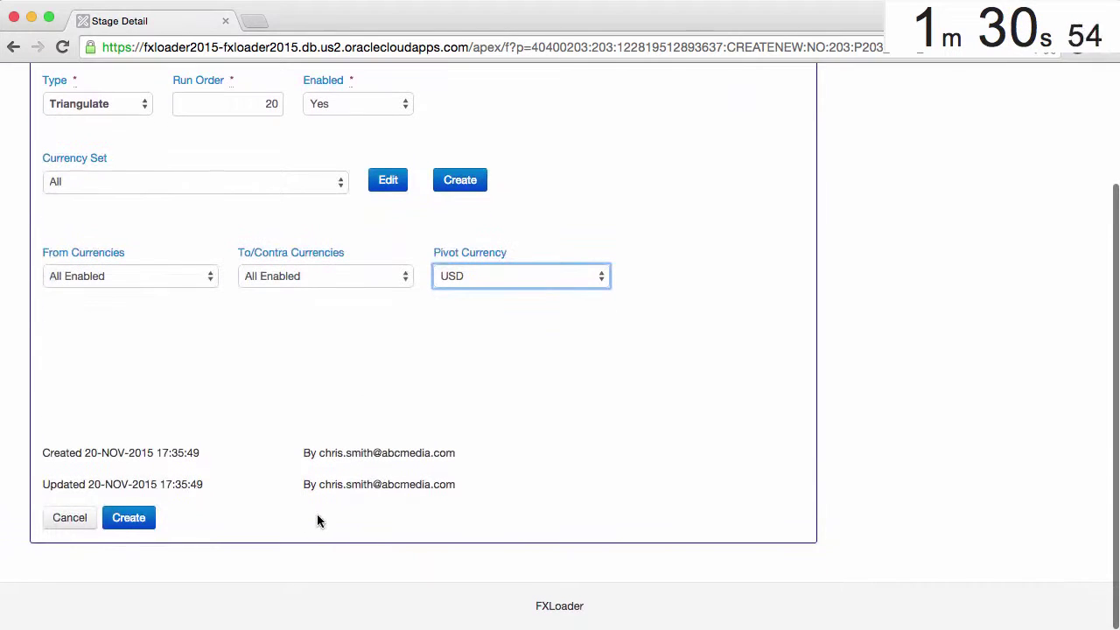
click(130, 529)
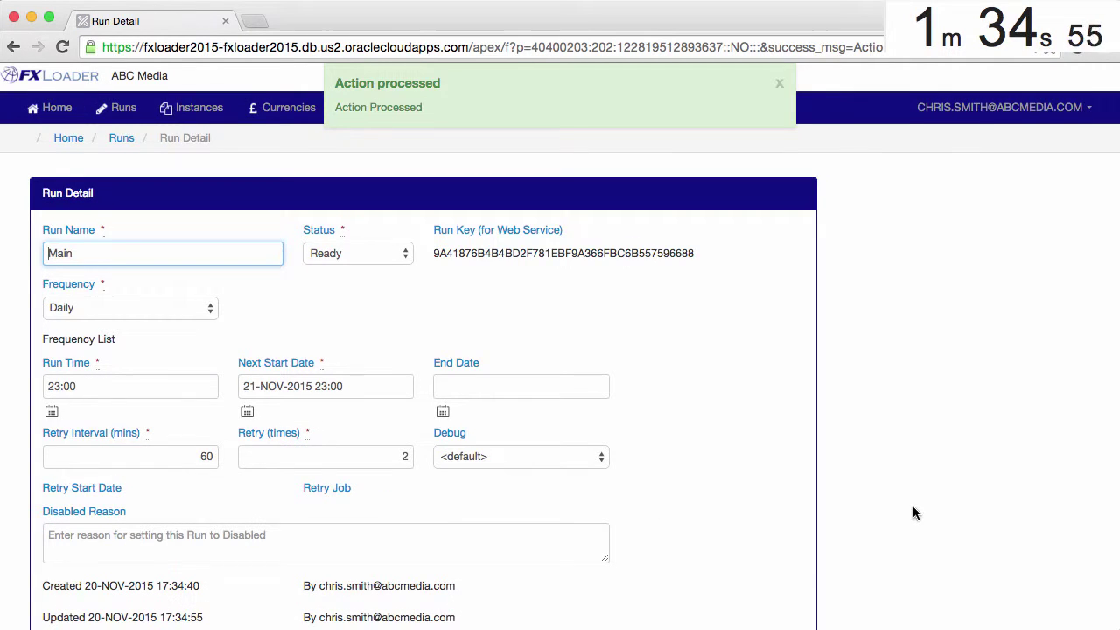
Step: Start a new Load stage and begin creating a new target instance
scroll(918, 513, down, 10)
click(1044, 490)
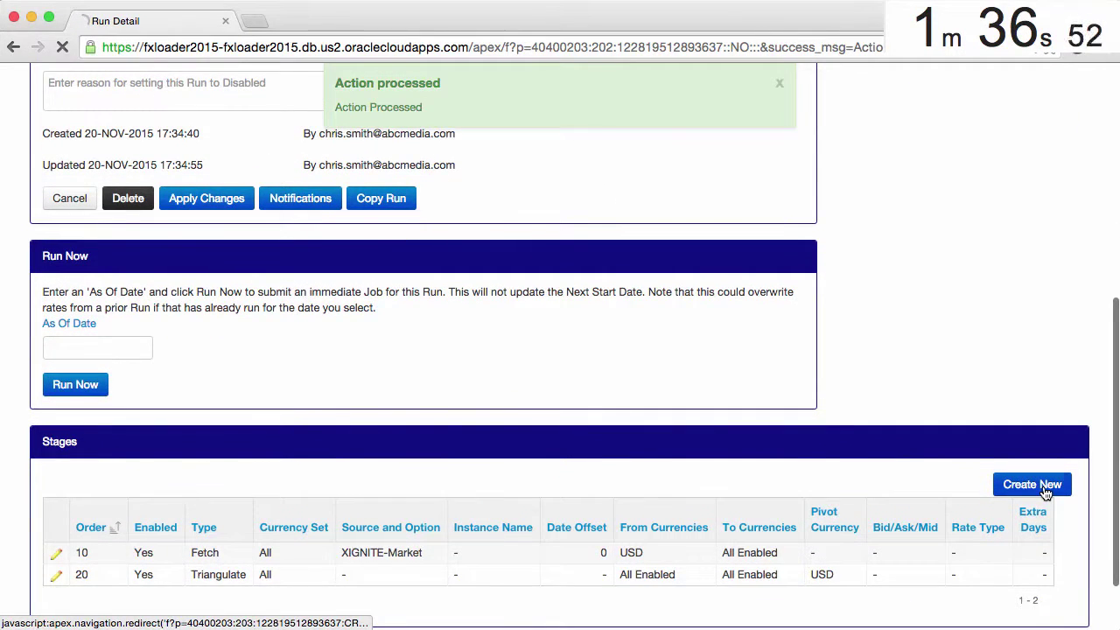
click(70, 255)
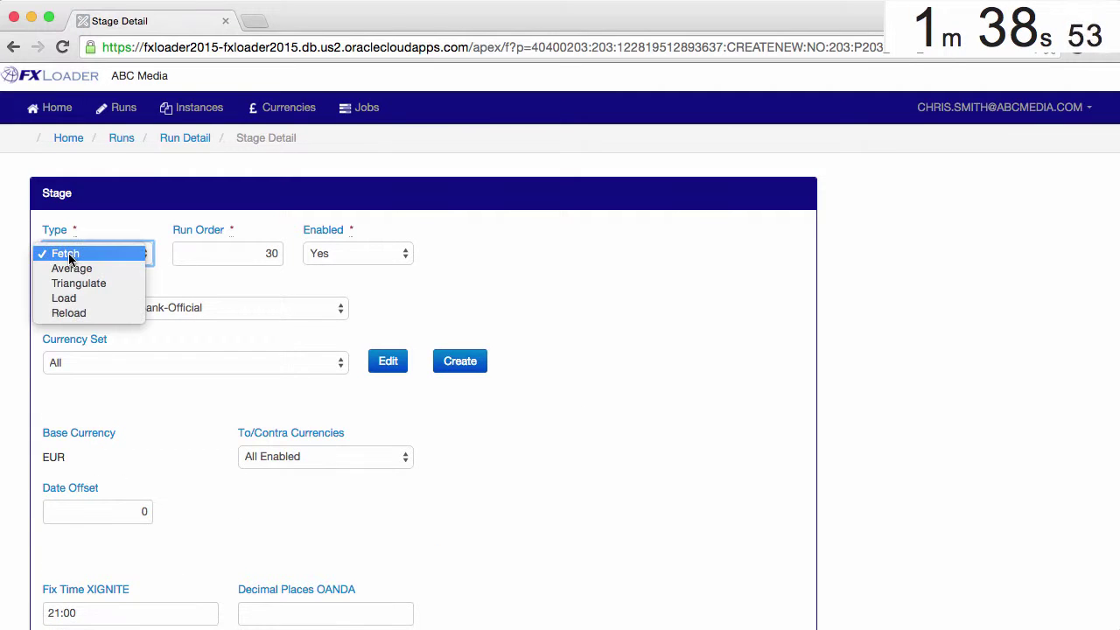
key(Escape)
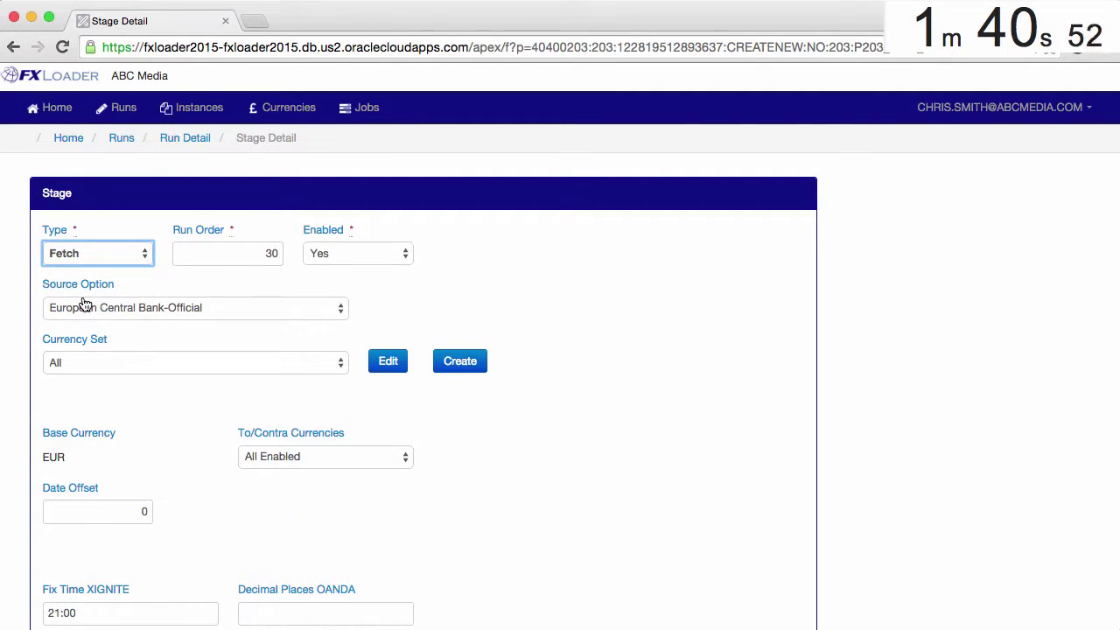
click(392, 357)
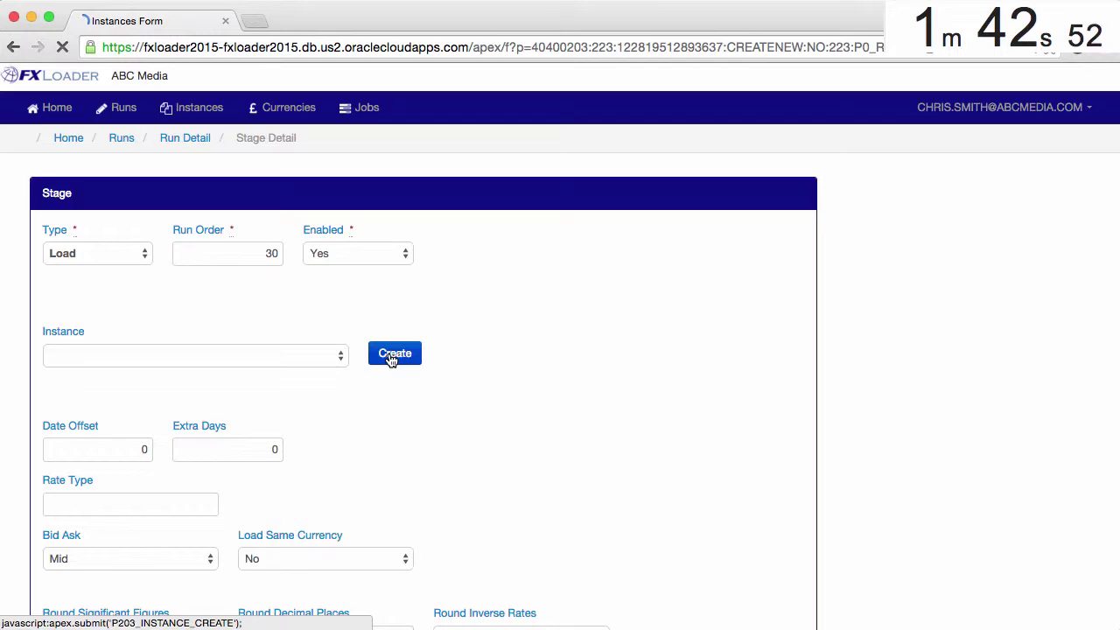
Step: Name the instance 'ERP Test' and mark it as Test/Development
text(ERP )
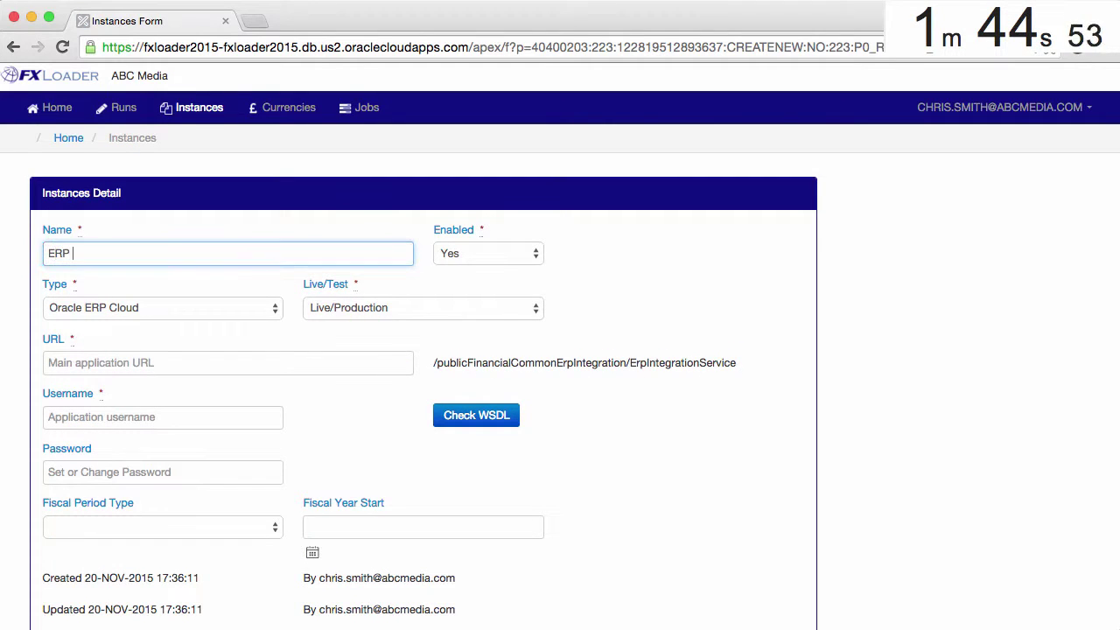
text(Test)
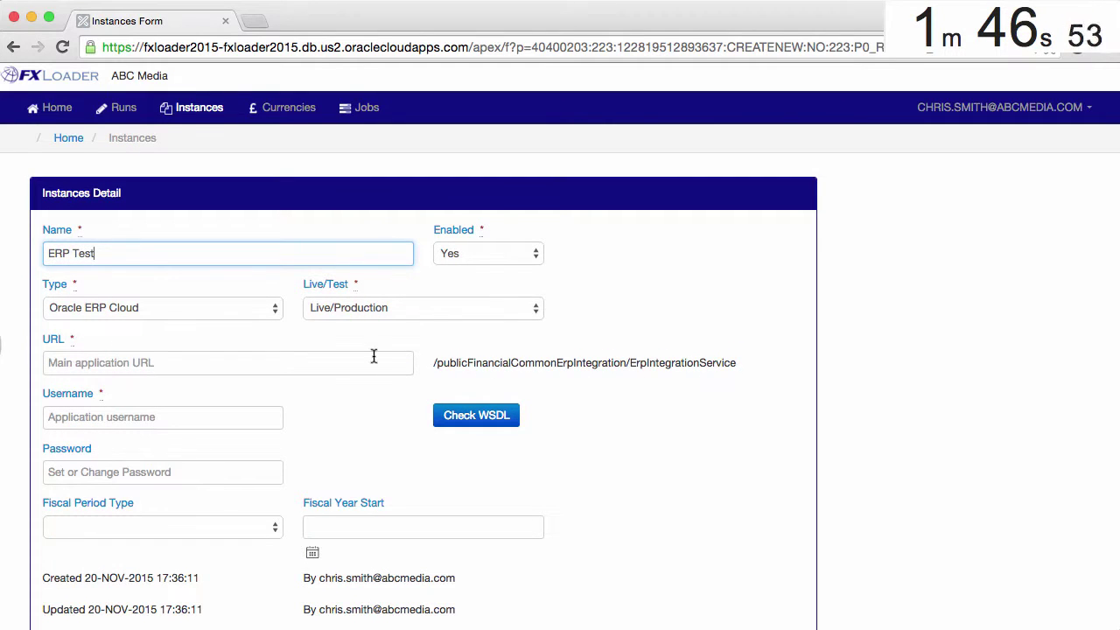
click(390, 315)
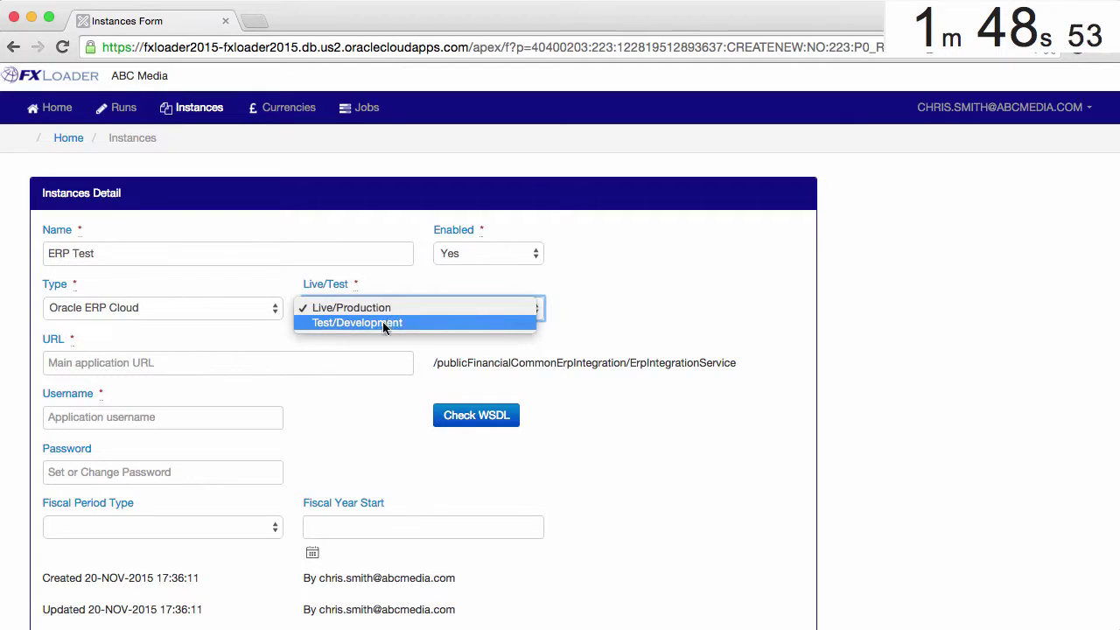
click(382, 323)
Step: Paste the ERP URL, application username and password, then save the instance
click(239, 364)
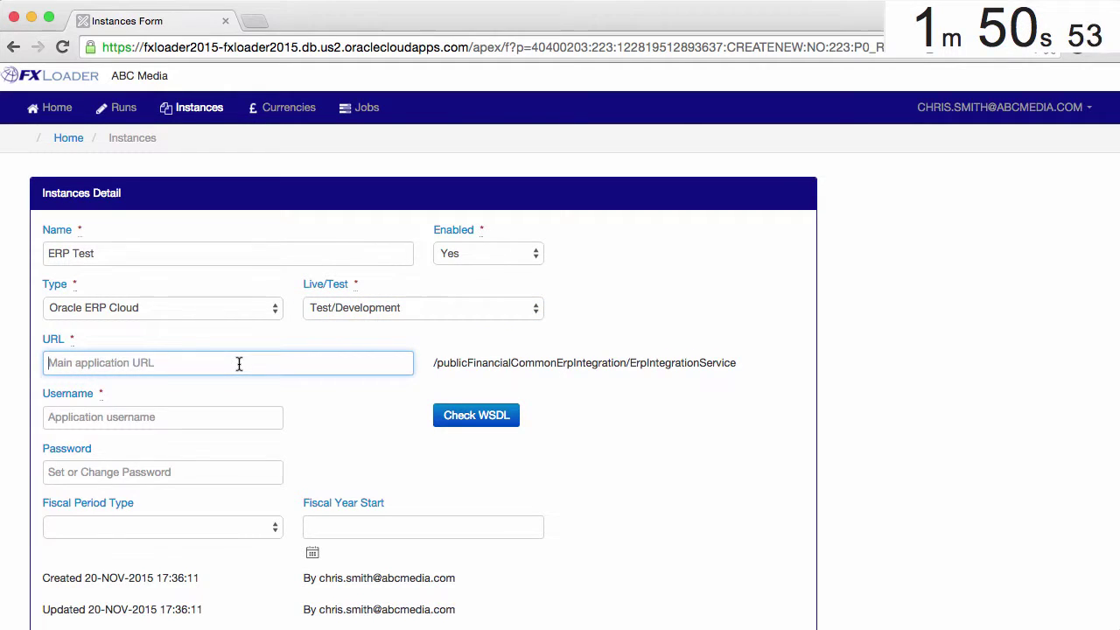
text(https://rws-fap0328-fin.oracledemos.com)
key(super+Tab)
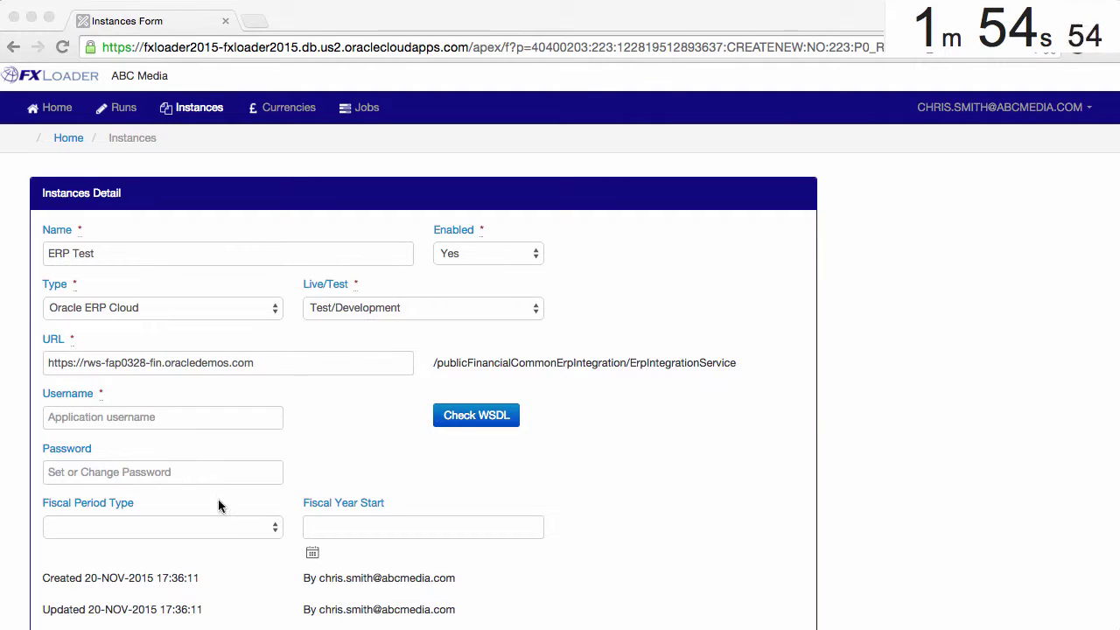
key(super+Tab)
click(165, 416)
text(FAS07.Student)
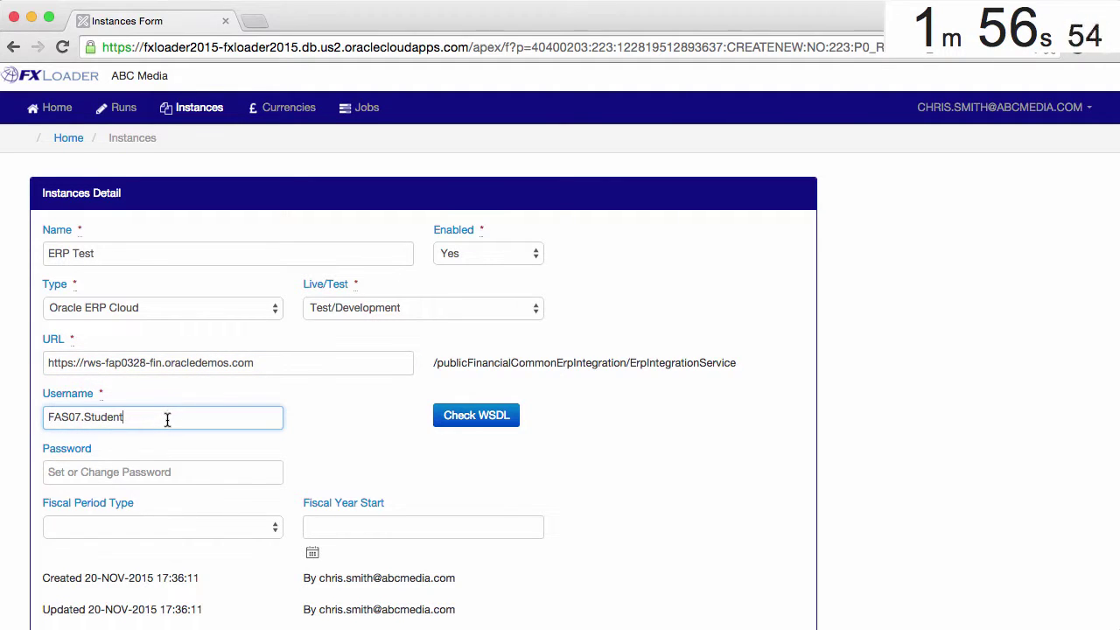
click(190, 473)
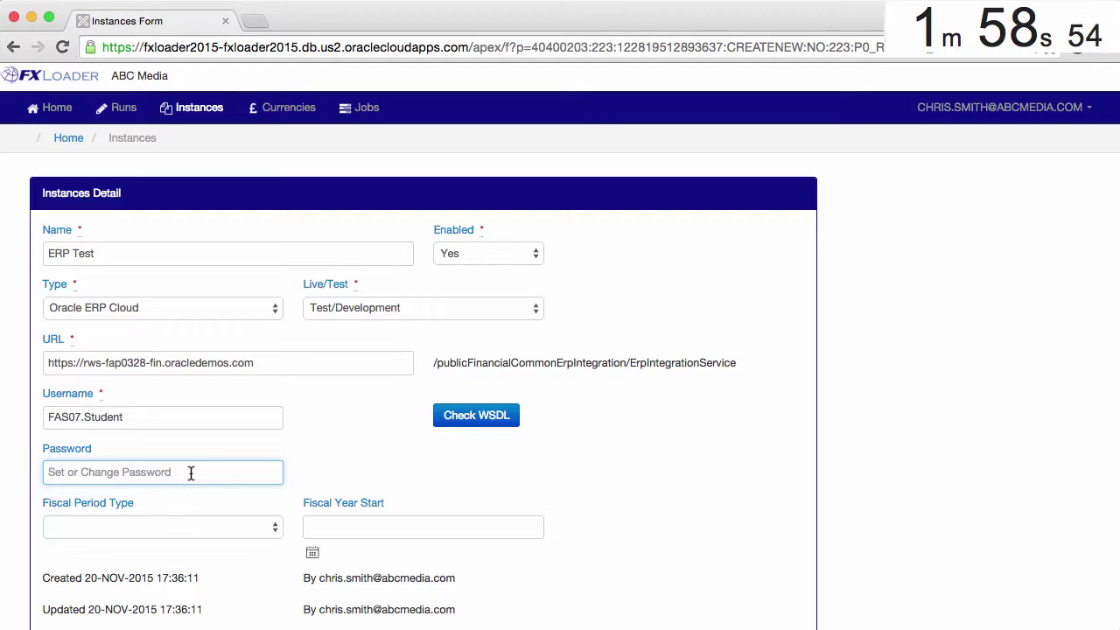
key(super+v)
scroll(191, 470, down, 3)
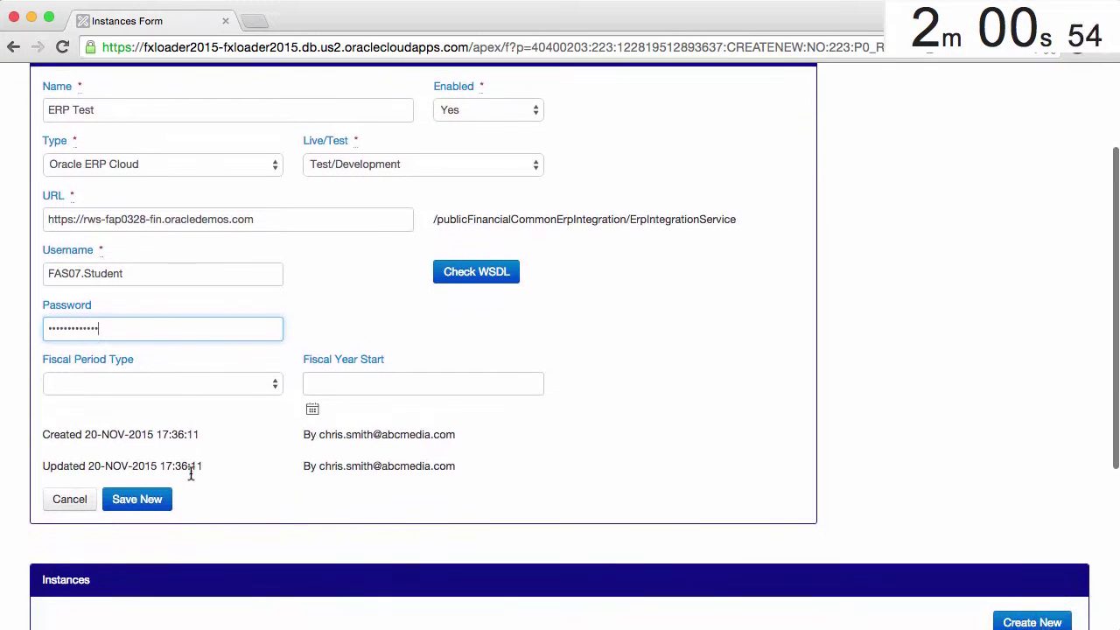
click(145, 496)
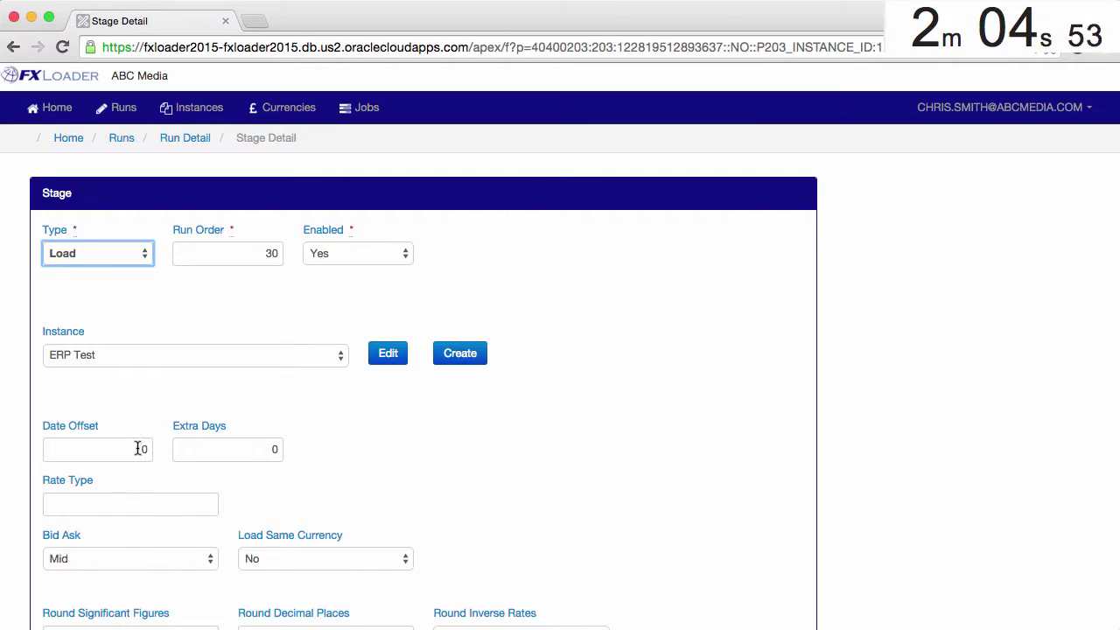
Step: Set date offset 1, rate type Corporate and 8 decimal places, then create the order-30 Load stage
drag(138, 449, 150, 448)
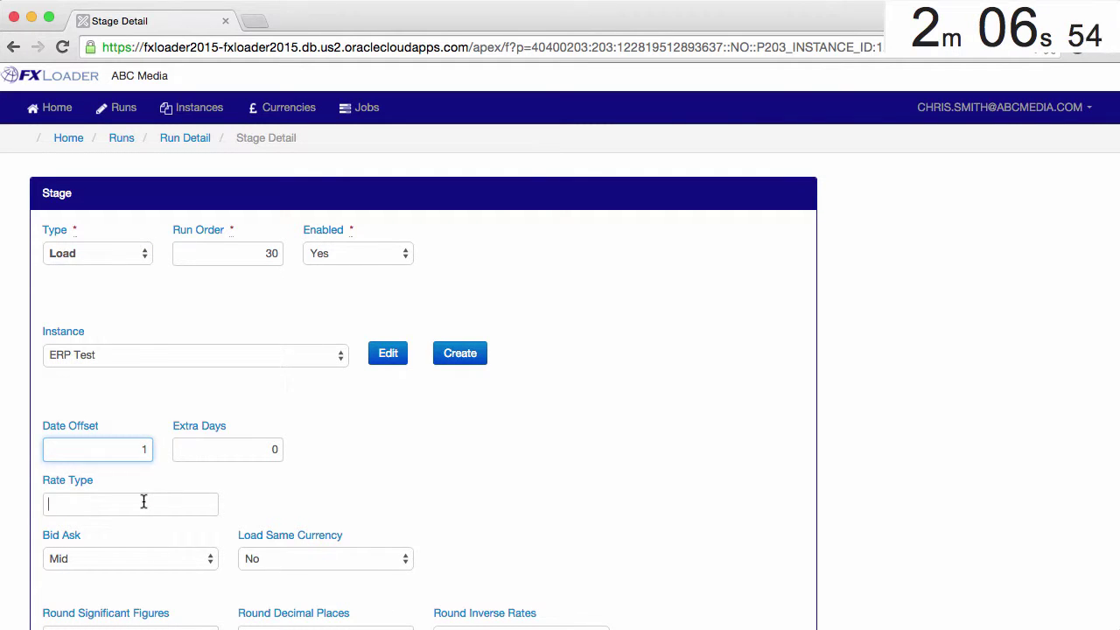
text(Corporate)
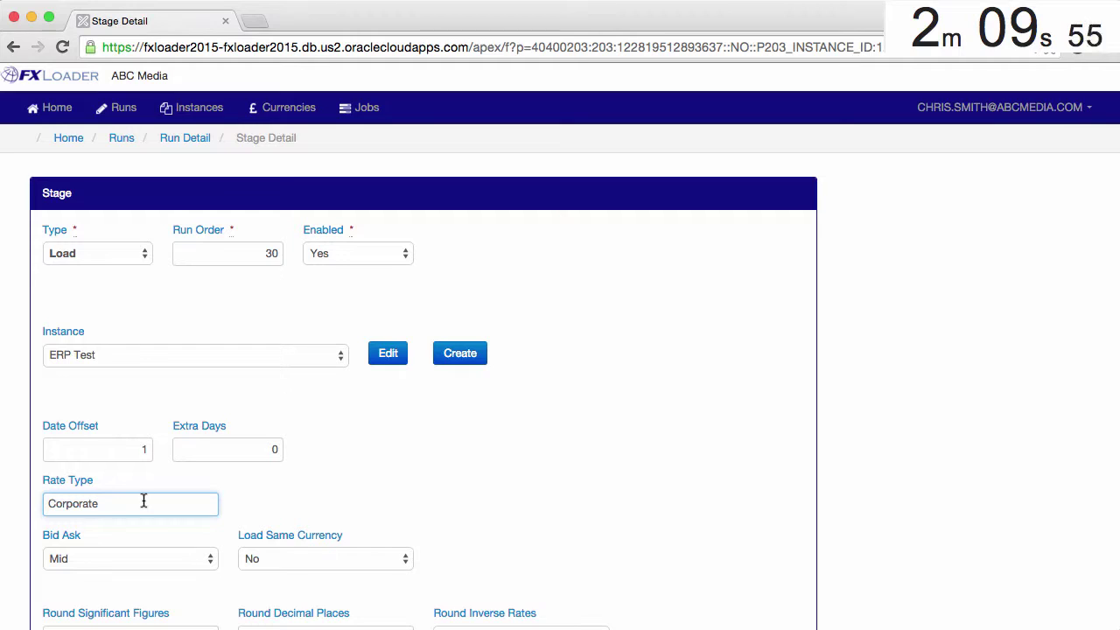
scroll(143, 500, down, 5)
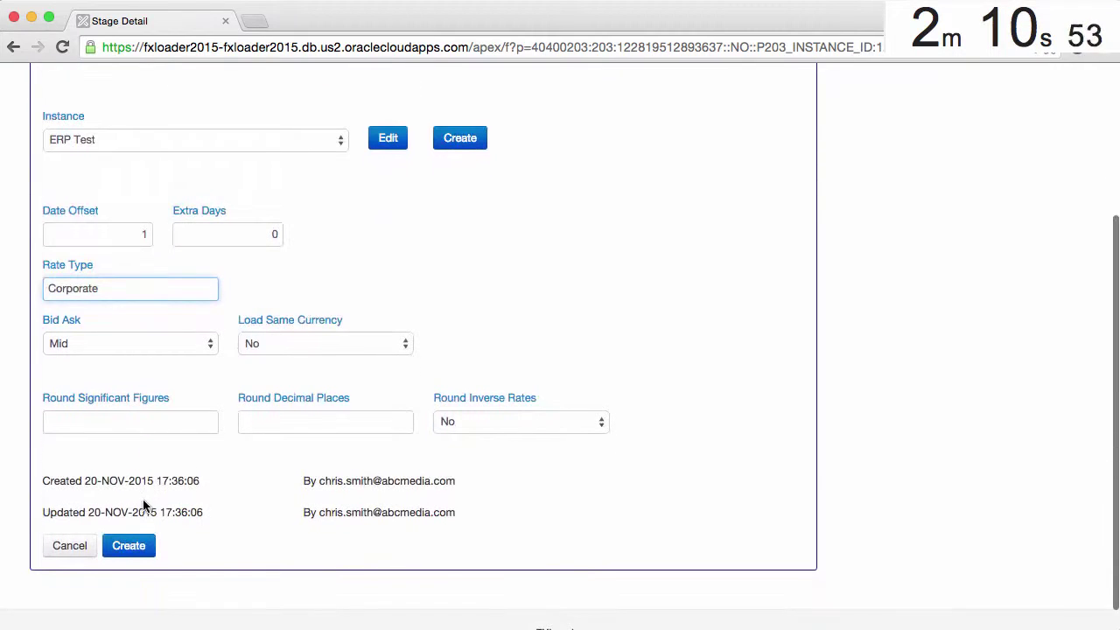
click(300, 420)
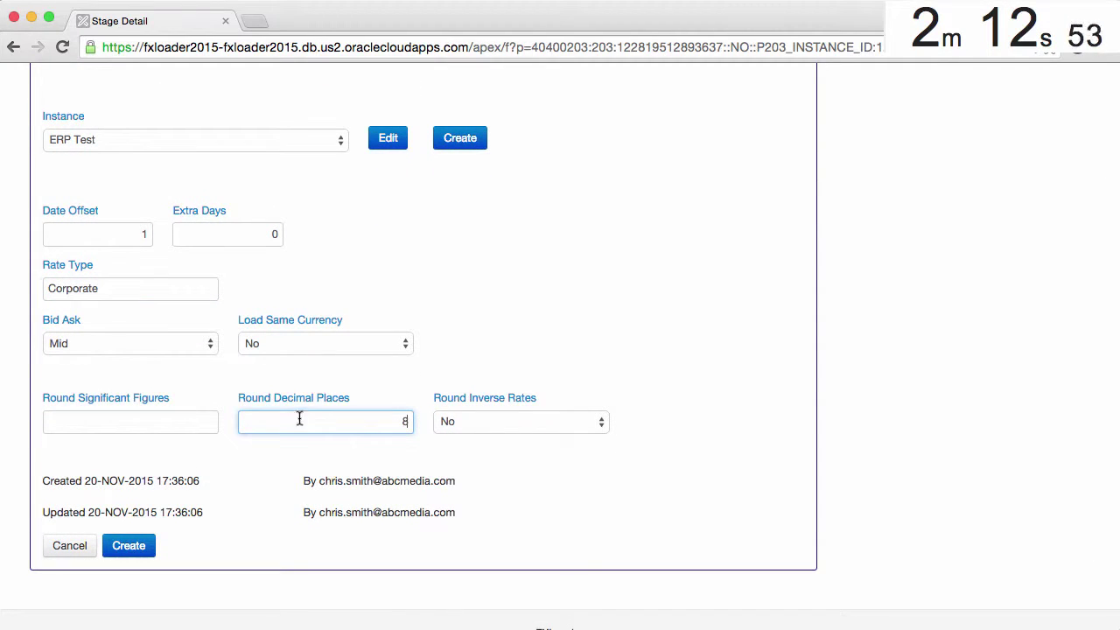
text(8)
click(133, 548)
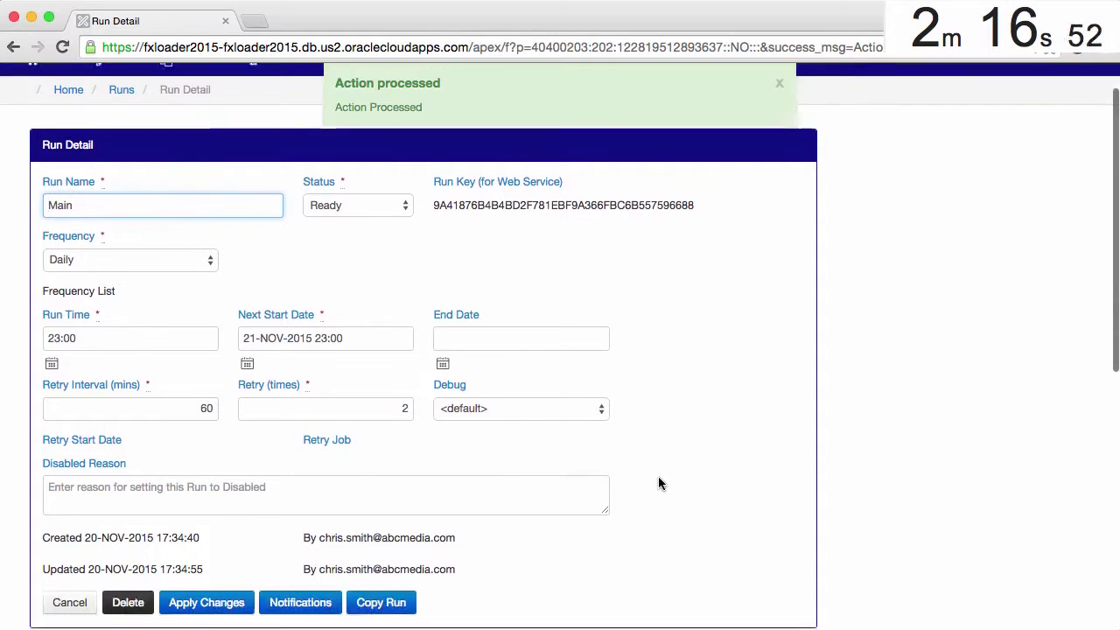
scroll(660, 483, down, 5)
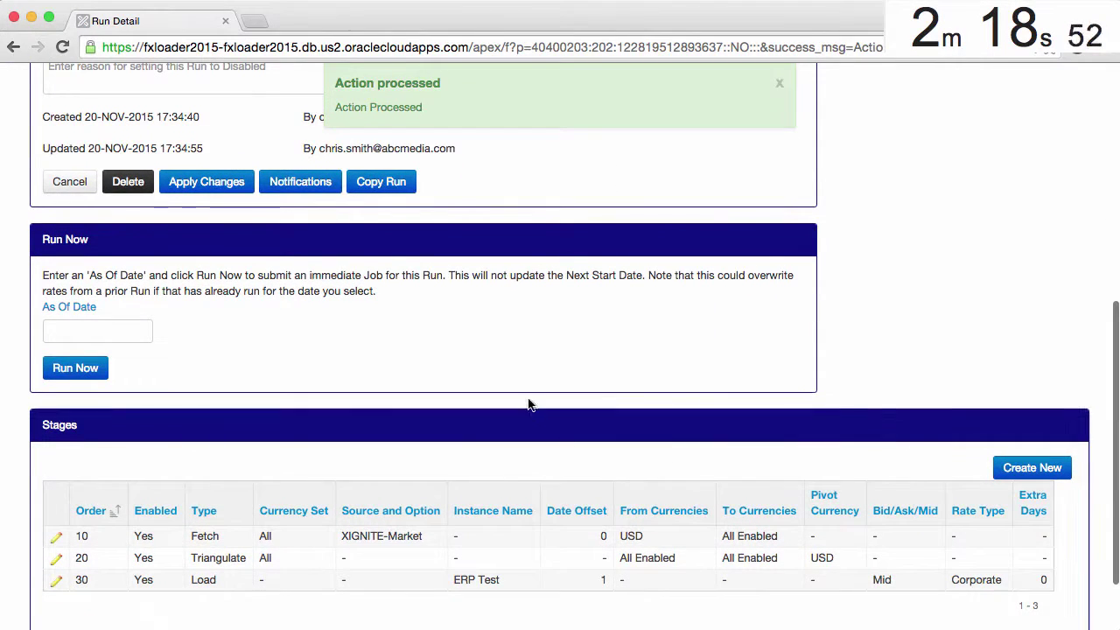
Step: Add a notification row with the recipient's e-mail address, ticked On Error and On Warning, and apply
click(295, 181)
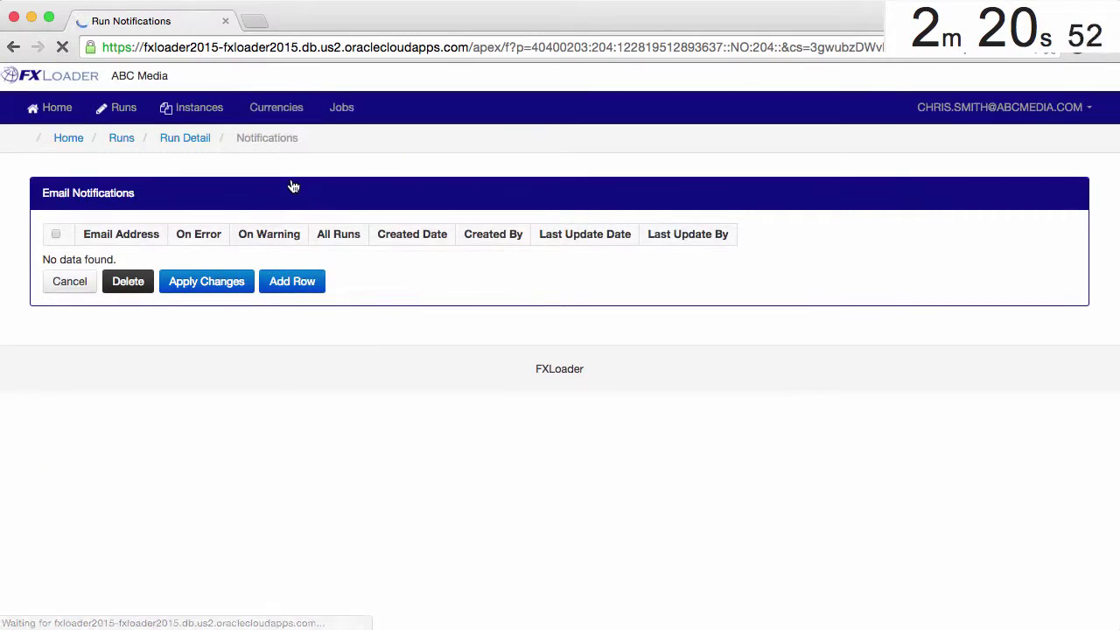
click(295, 282)
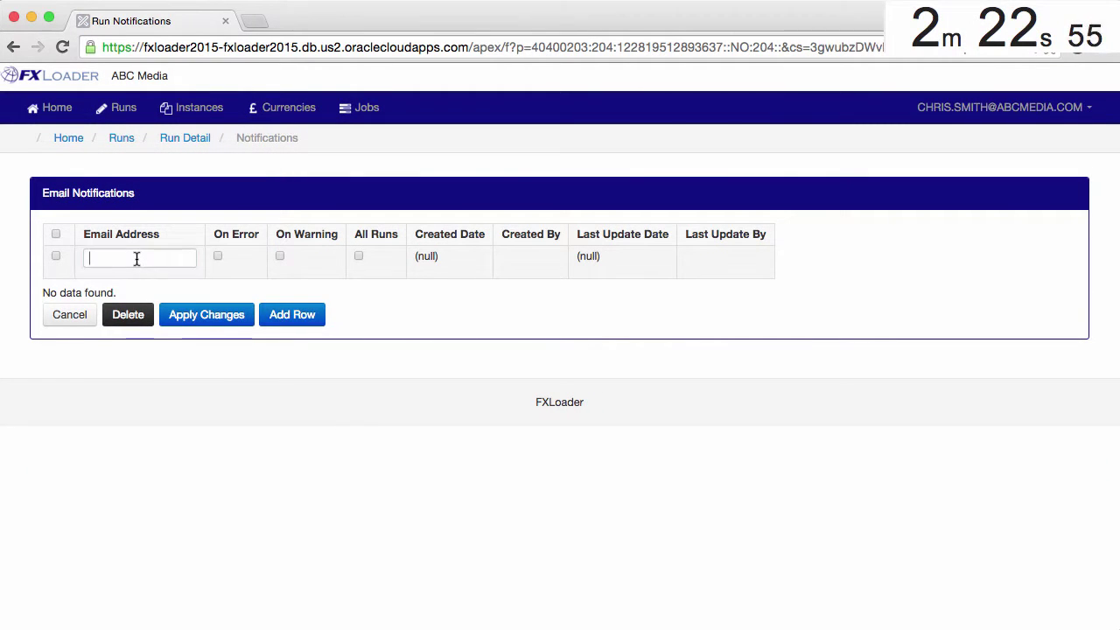
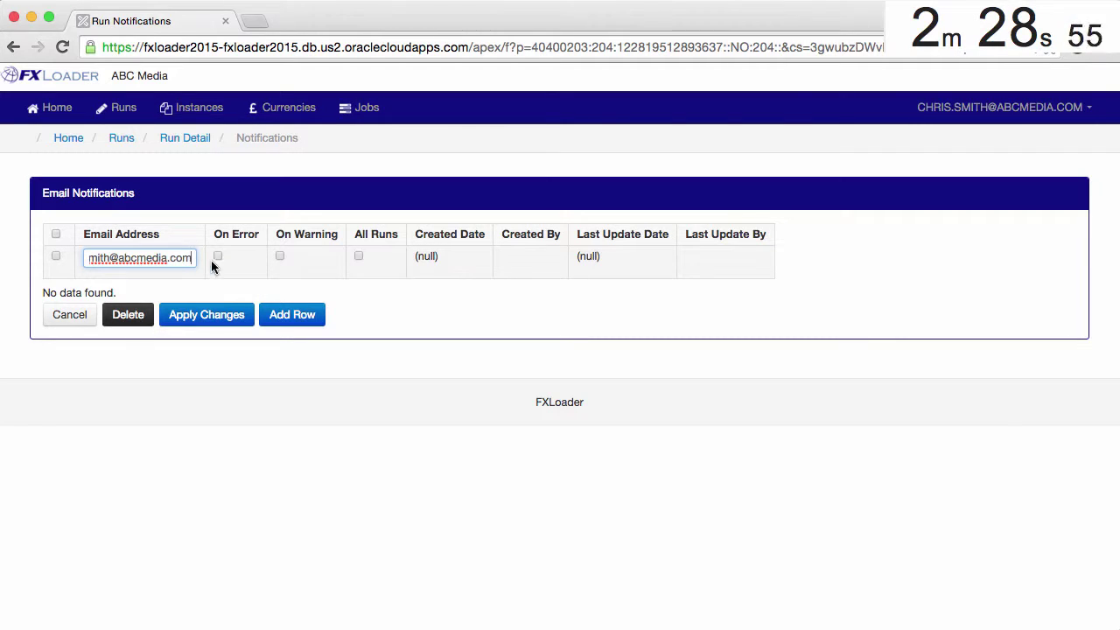
click(218, 257)
click(280, 257)
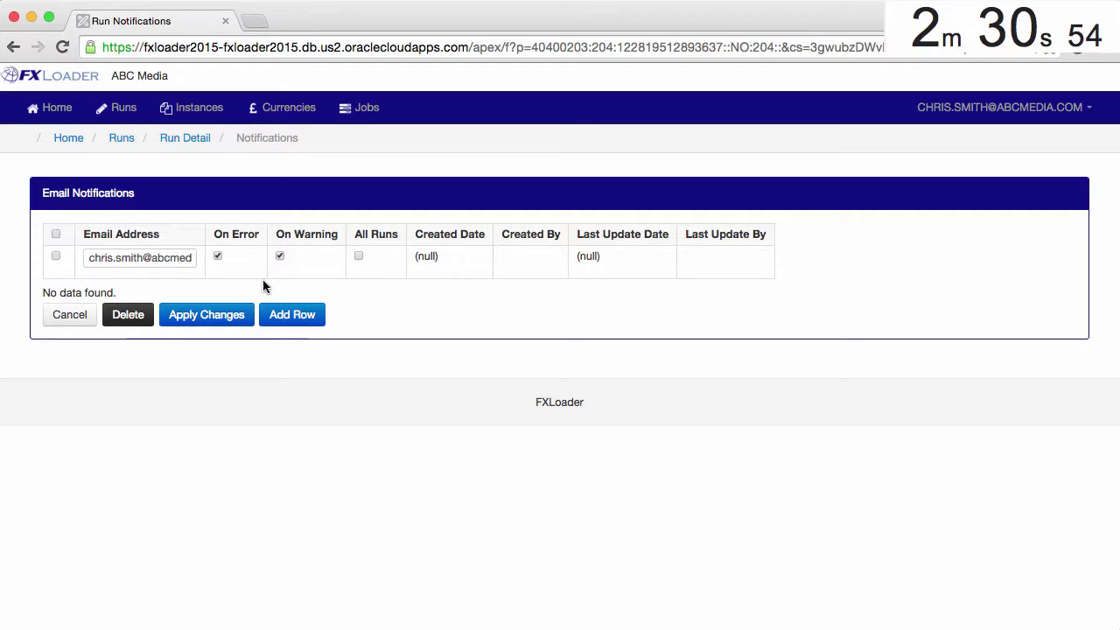
click(225, 317)
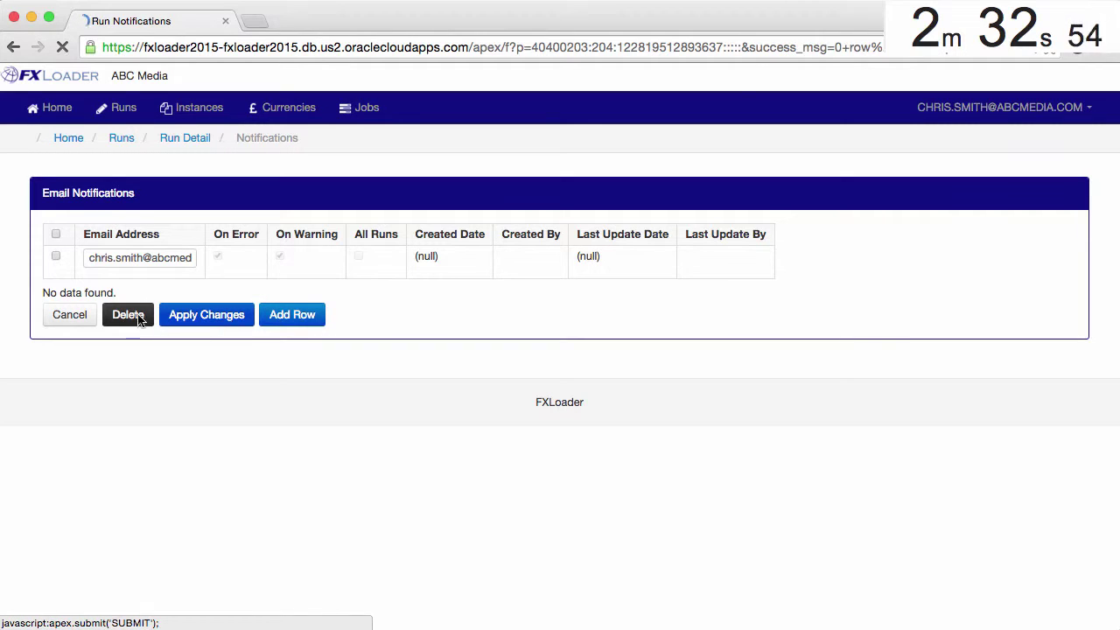
Step: Cancel out of Run Notifications back to the Main run's Run Detail page
click(70, 302)
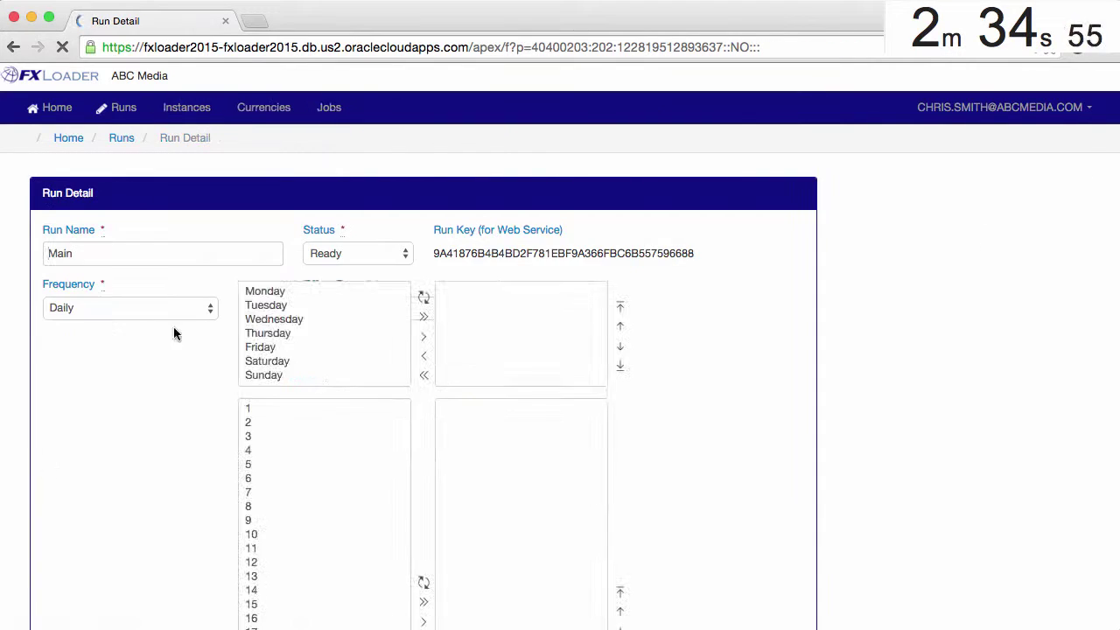
scroll(263, 353, down, 5)
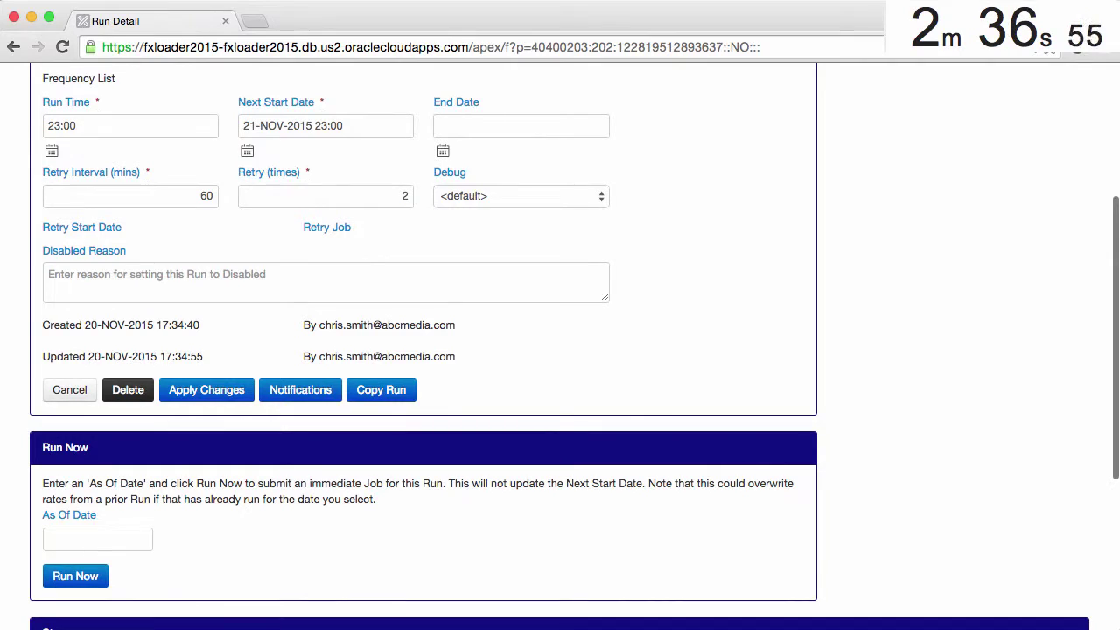